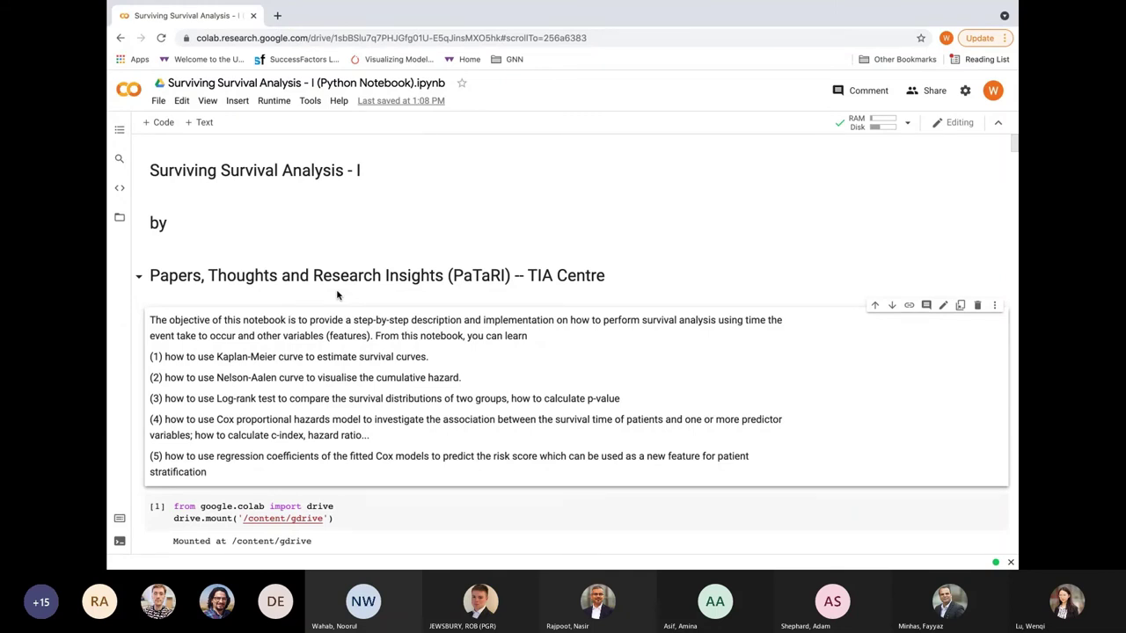
{"action": "left_click", "coordinate": [158, 101]}
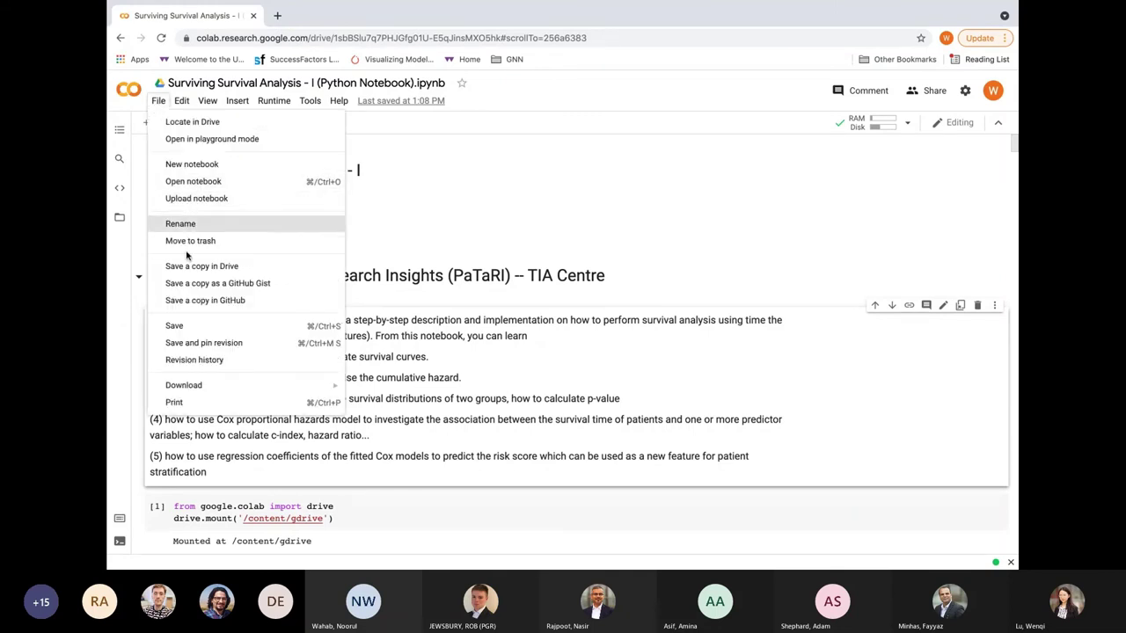
{"action": "left_click", "coordinate": [395, 245]}
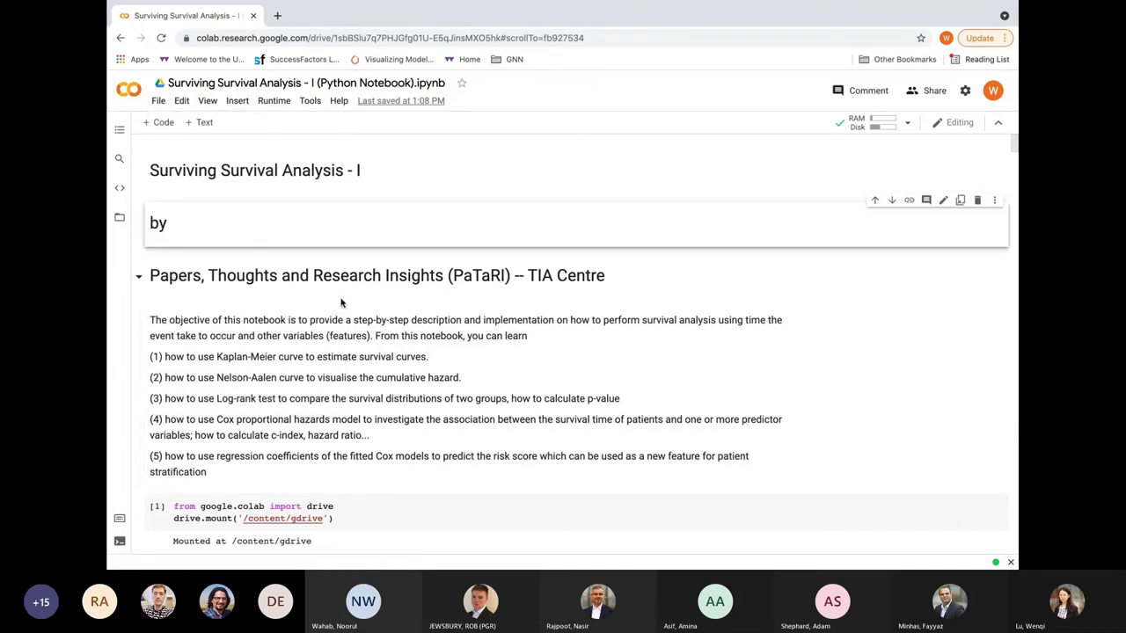
- Read the notebook's five learning objectives, the Google Drive mount cell and the code that loads example_dataset.csv into a Pandas dataframe
{"action": "scroll", "coordinate": [342, 300], "scroll_direction": "down", "scroll_amount": 3}
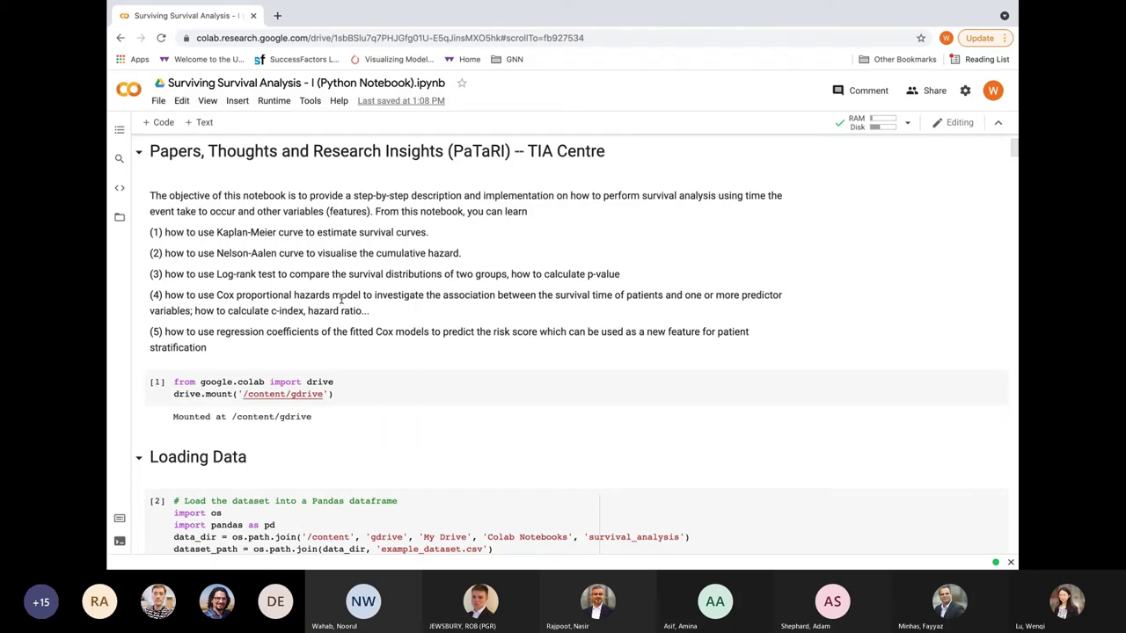
{"action": "scroll", "coordinate": [342, 299], "scroll_direction": "down", "scroll_amount": 2}
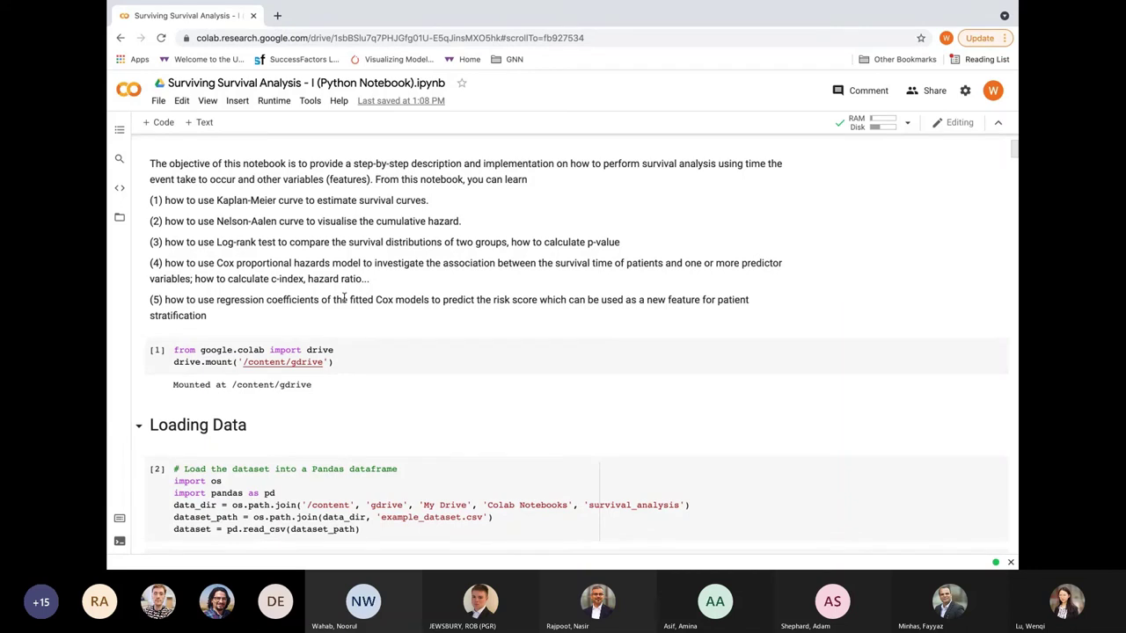
{"action": "scroll", "coordinate": [344, 299], "scroll_direction": "down", "scroll_amount": 5}
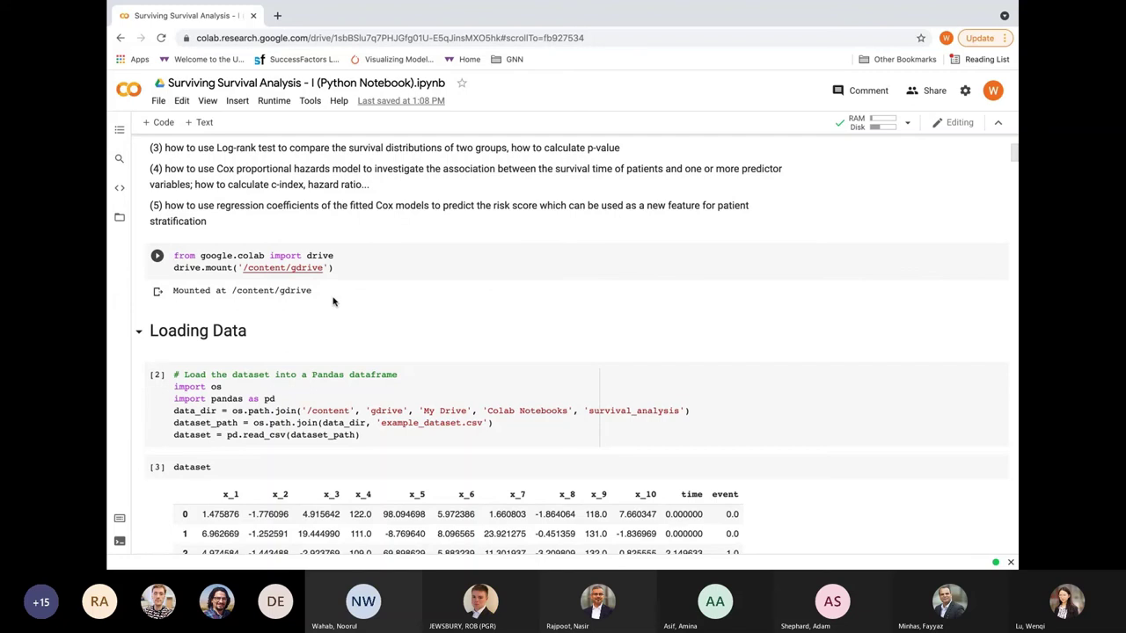
{"action": "scroll", "coordinate": [332, 301], "scroll_direction": "down", "scroll_amount": 2}
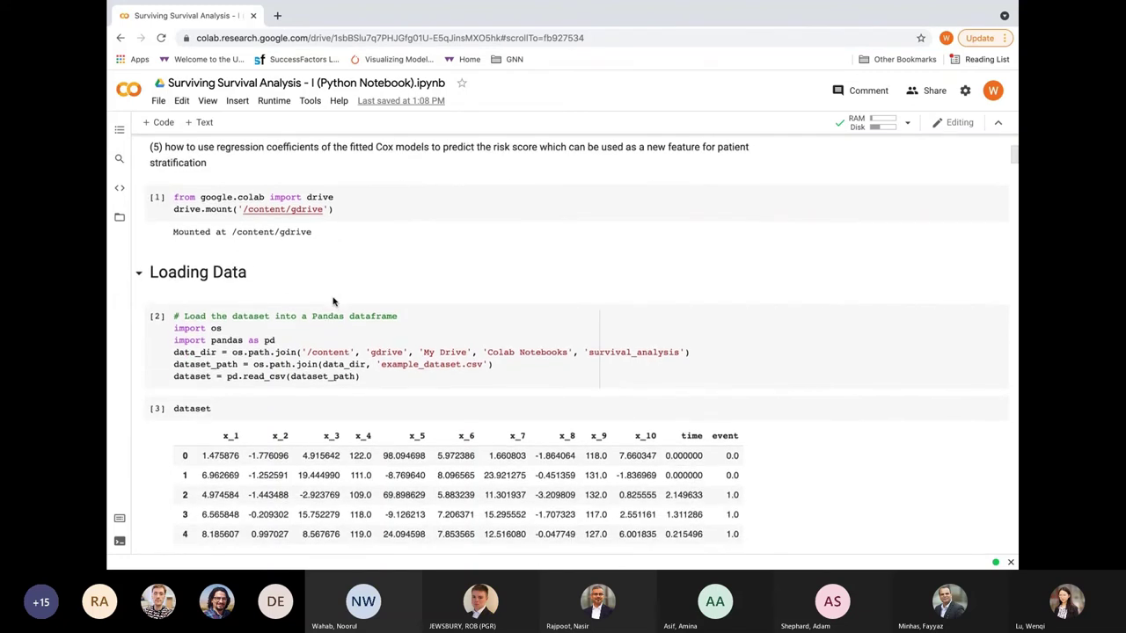
{"action": "scroll", "coordinate": [333, 302], "scroll_direction": "down", "scroll_amount": 1}
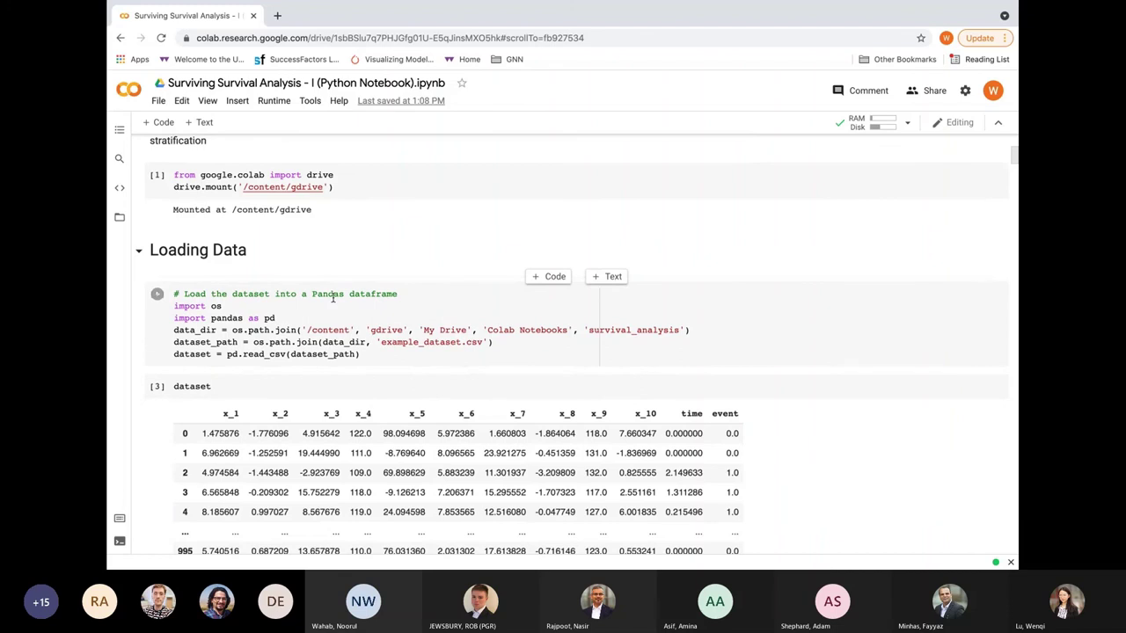
{"action": "scroll", "coordinate": [333, 300], "scroll_direction": "down", "scroll_amount": 1}
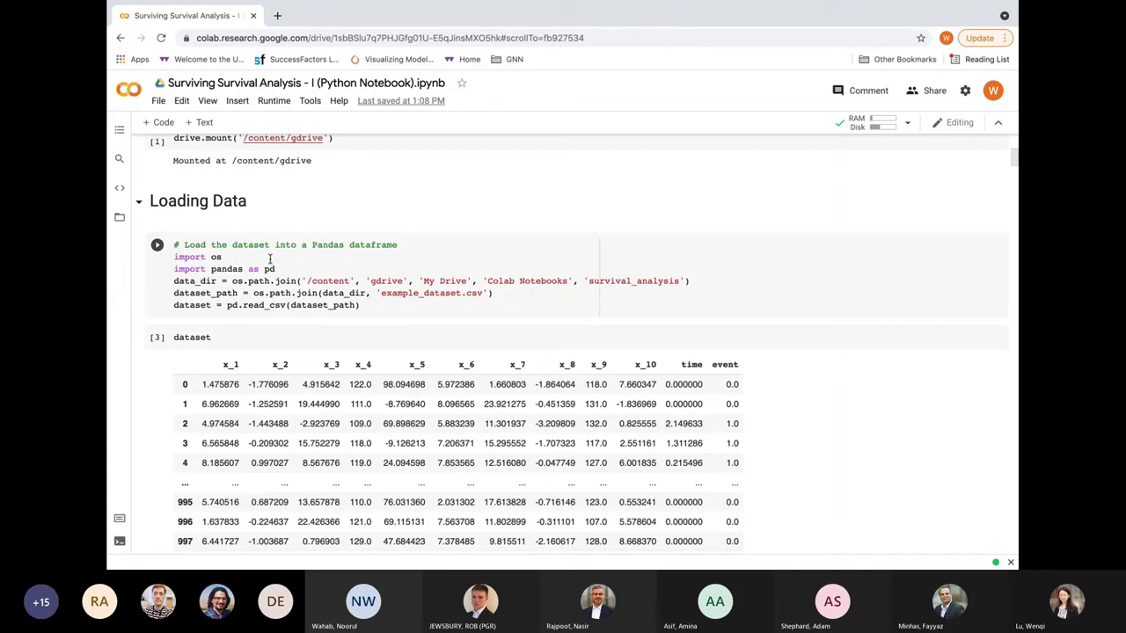
{"action": "mouse_move", "coordinate": [269, 269]}
{"action": "scroll", "coordinate": [269, 269], "scroll_direction": "down", "scroll_amount": 1}
- Examine the dataset table's feature, time and event columns and the dataset.info() summary, checking back on the Drive mount cell's output
{"action": "scroll", "coordinate": [269, 271], "scroll_direction": "down", "scroll_amount": 3}
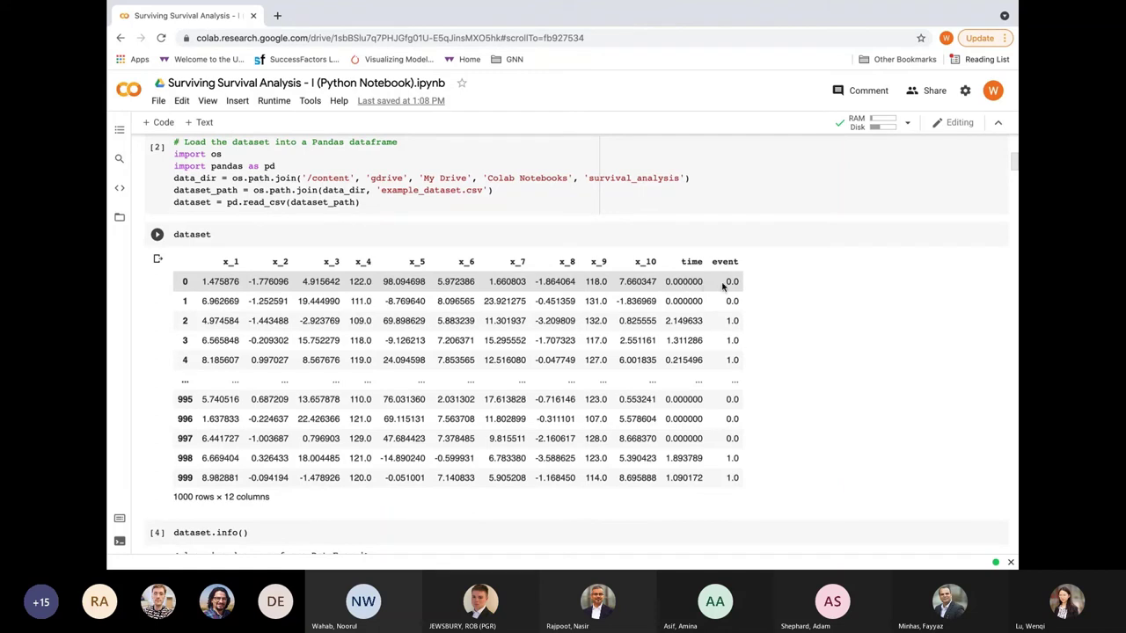
{"action": "scroll", "coordinate": [528, 396], "scroll_direction": "down", "scroll_amount": 2}
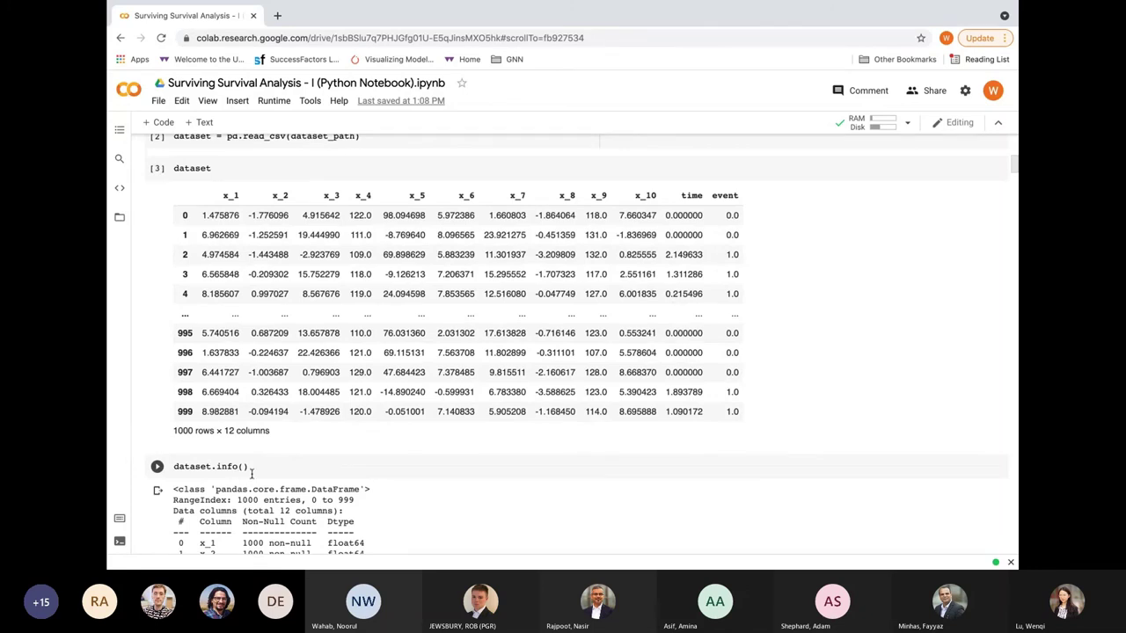
{"action": "scroll", "coordinate": [264, 449], "scroll_direction": "down", "scroll_amount": 4}
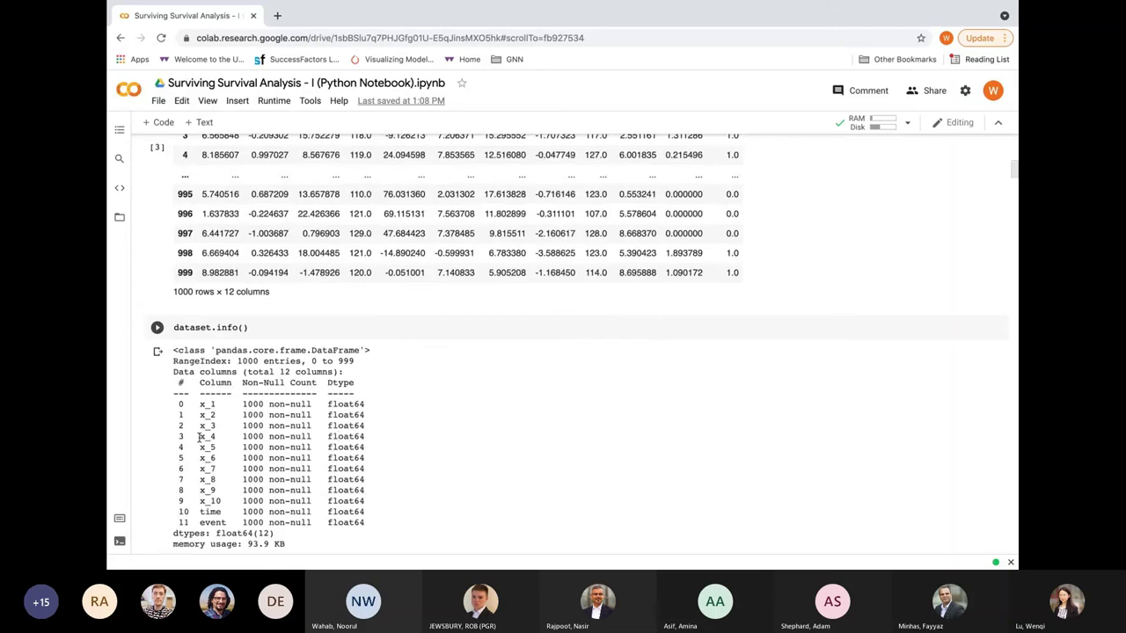
{"action": "scroll", "coordinate": [234, 436], "scroll_direction": "down", "scroll_amount": 1}
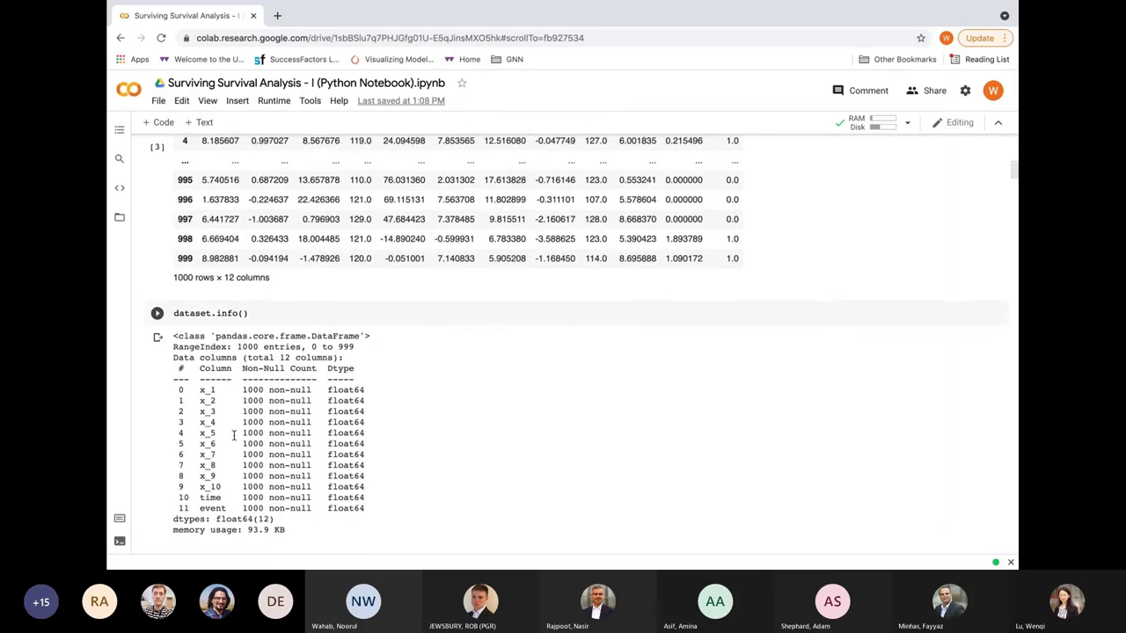
{"action": "scroll", "coordinate": [264, 436], "scroll_direction": "down", "scroll_amount": 2}
{"action": "scroll", "coordinate": [265, 435], "scroll_direction": "down", "scroll_amount": 4}
{"action": "scroll", "coordinate": [268, 438], "scroll_direction": "up", "scroll_amount": 5}
{"action": "scroll", "coordinate": [266, 437], "scroll_direction": "up", "scroll_amount": 4}
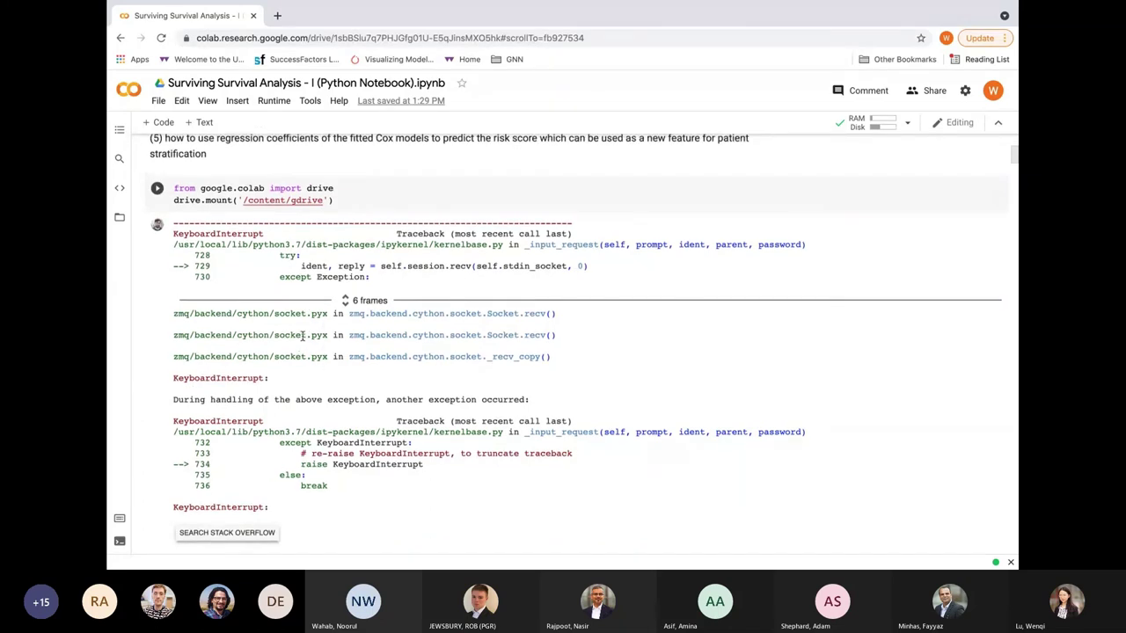
{"action": "scroll", "coordinate": [333, 345], "scroll_direction": "down", "scroll_amount": 1}
{"action": "scroll", "coordinate": [333, 345], "scroll_direction": "down", "scroll_amount": 15}
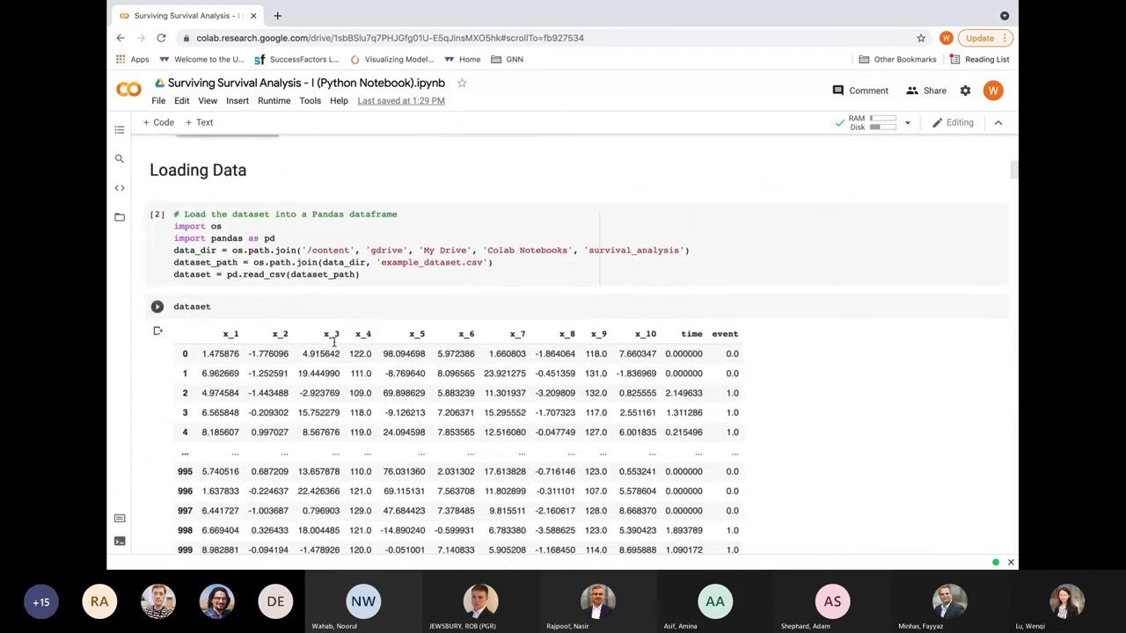
- Review the ordinal and one-hot encoder cells, the lifelines installation, and the KaplanMeierFitter code with its survival probability plot
{"action": "scroll", "coordinate": [334, 343], "scroll_direction": "down", "scroll_amount": 10}
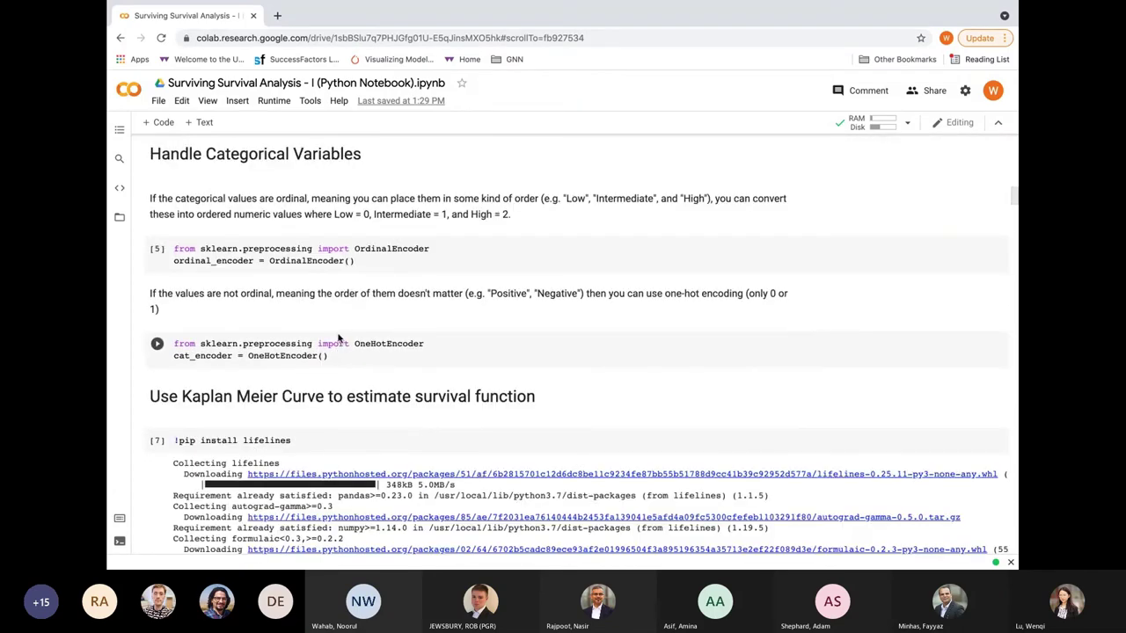
{"action": "mouse_move", "coordinate": [289, 355]}
{"action": "scroll", "coordinate": [498, 339], "scroll_direction": "down", "scroll_amount": 3}
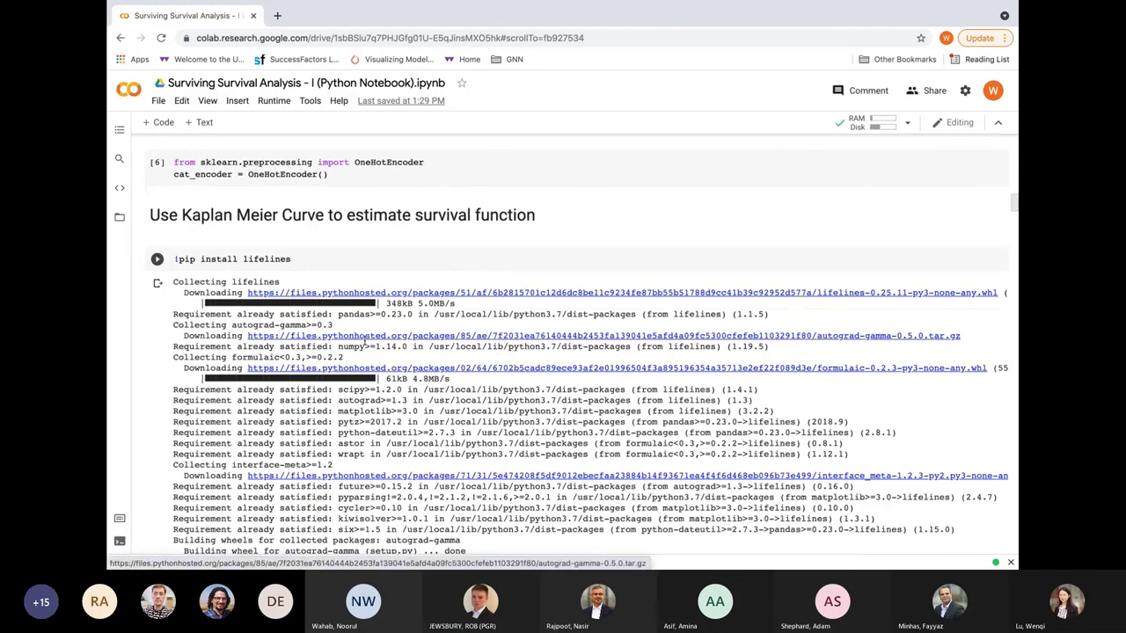
{"action": "scroll", "coordinate": [361, 340], "scroll_direction": "down", "scroll_amount": 5}
{"action": "scroll", "coordinate": [366, 342], "scroll_direction": "down", "scroll_amount": 2}
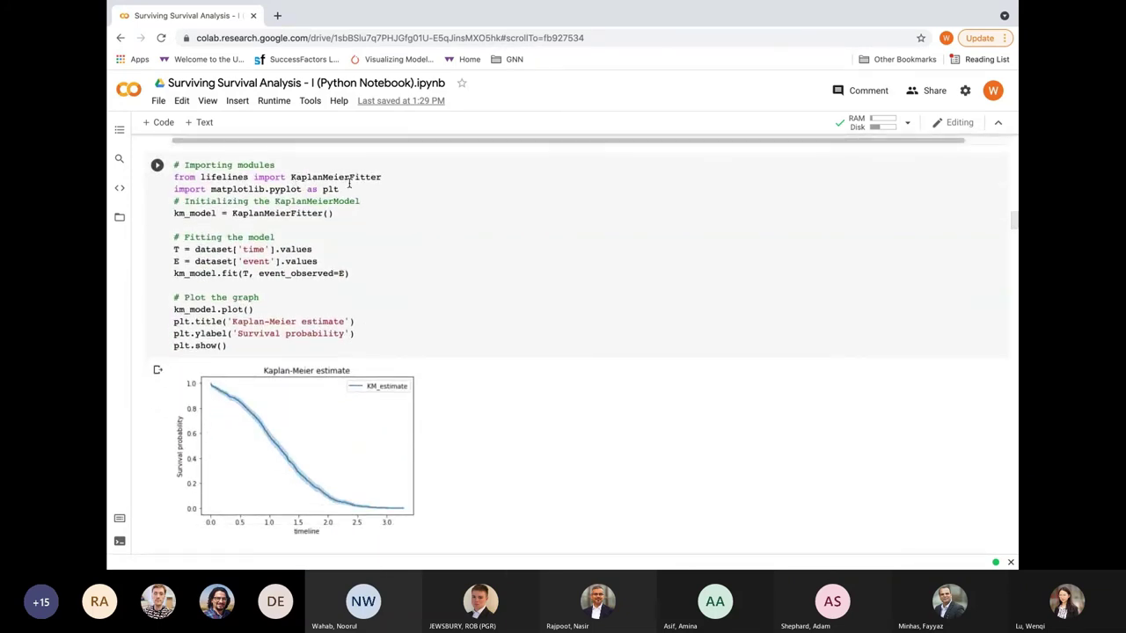
{"action": "mouse_move", "coordinate": [234, 184]}
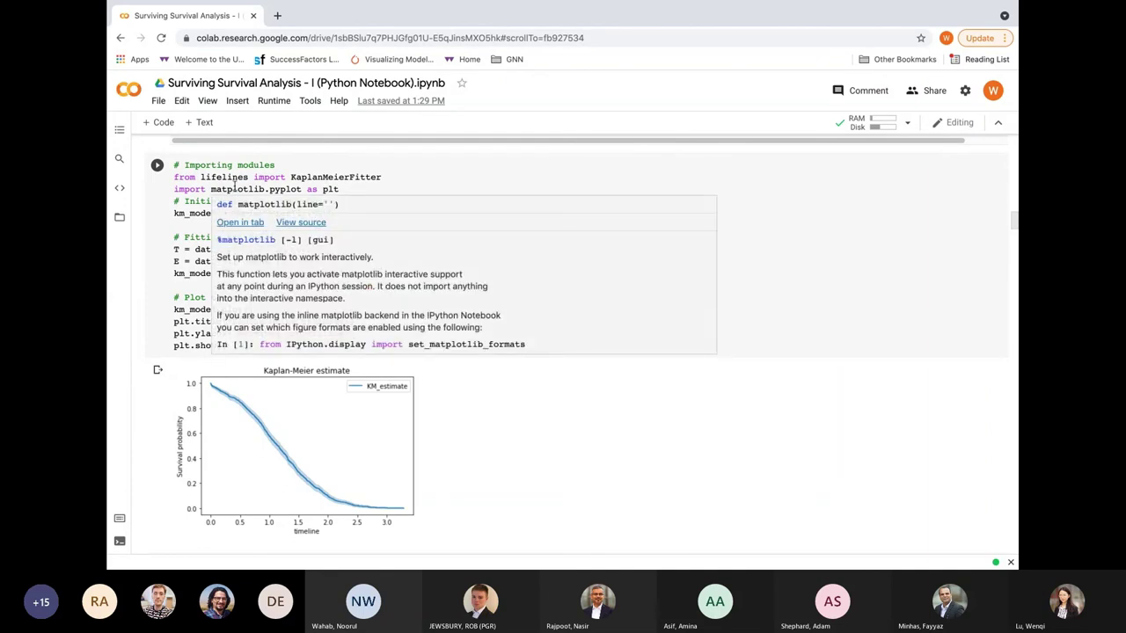
{"action": "mouse_move", "coordinate": [314, 184]}
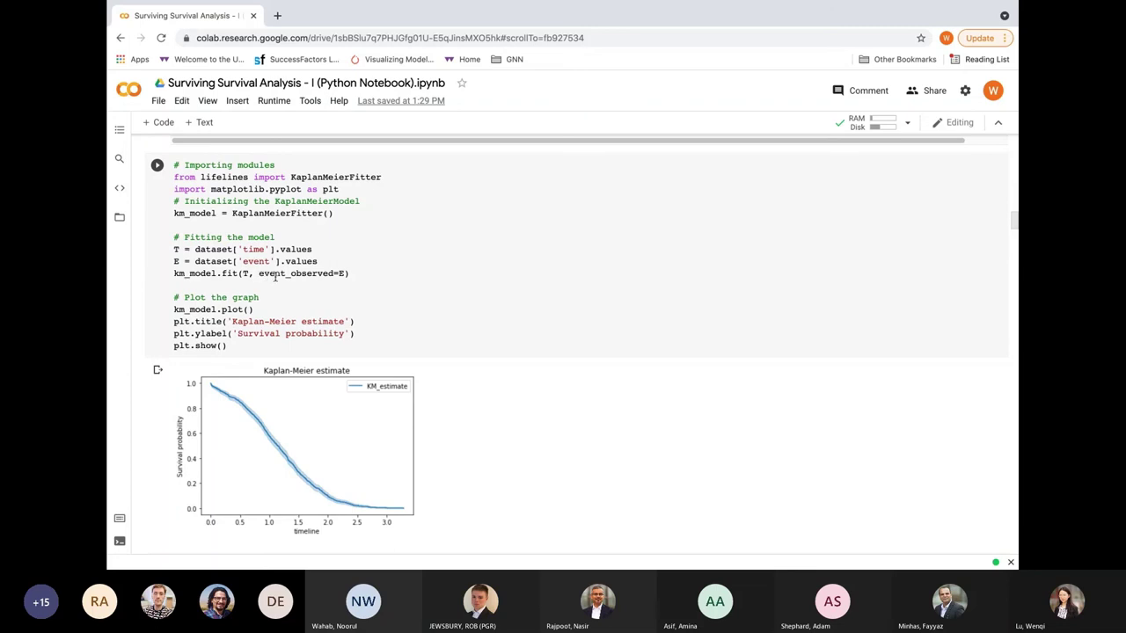
{"action": "mouse_move", "coordinate": [340, 274]}
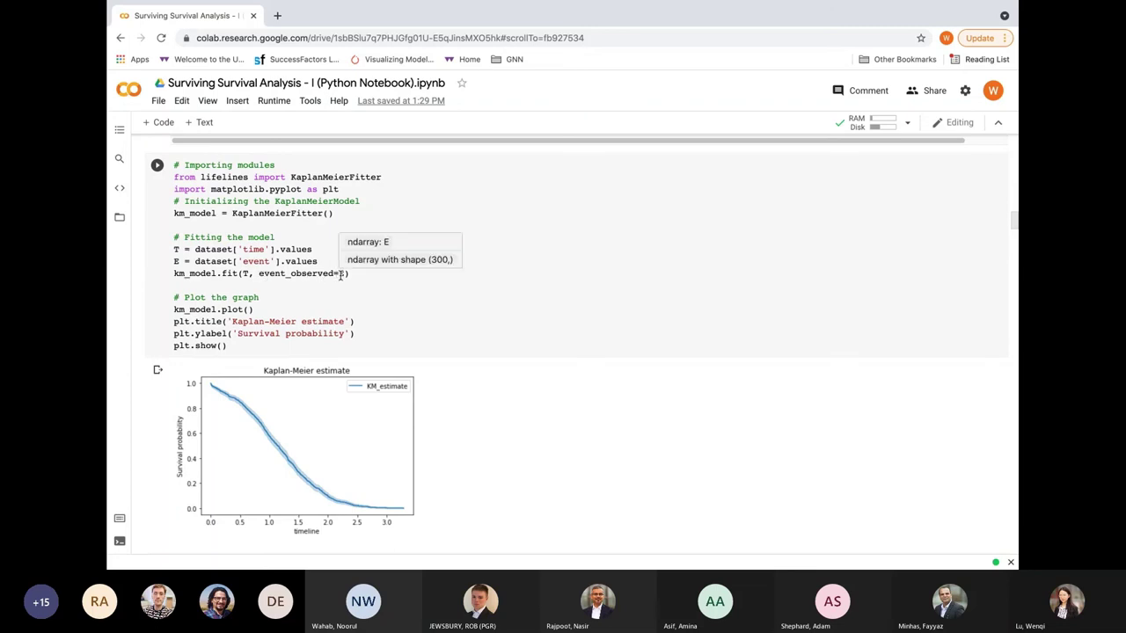
{"action": "scroll", "coordinate": [347, 317], "scroll_direction": "down", "scroll_amount": 1}
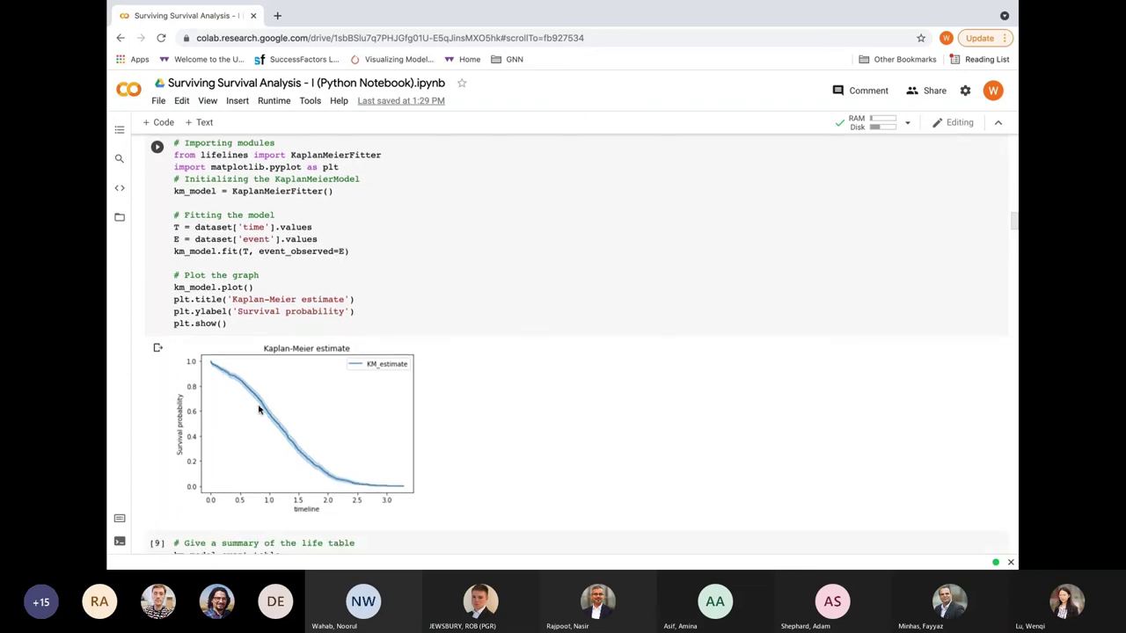
{"action": "scroll", "coordinate": [370, 485], "scroll_direction": "down", "scroll_amount": 3}
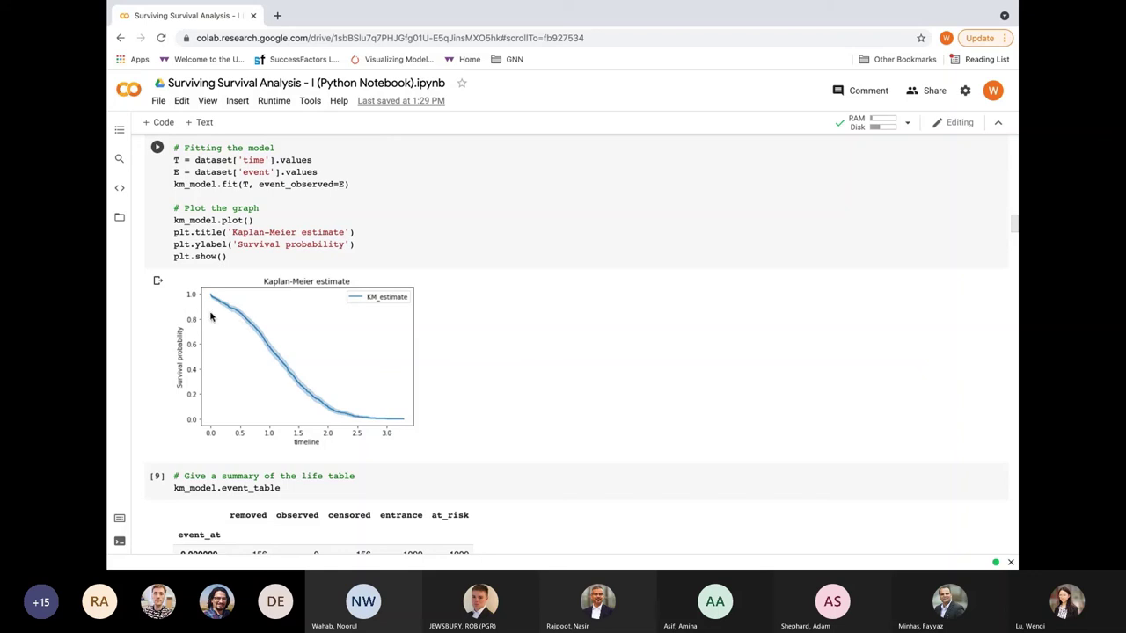
- Examine the Kaplan-Meier model's life table, survival probability estimates and confidence intervals for each event time
{"action": "scroll", "coordinate": [398, 419], "scroll_direction": "down", "scroll_amount": 3}
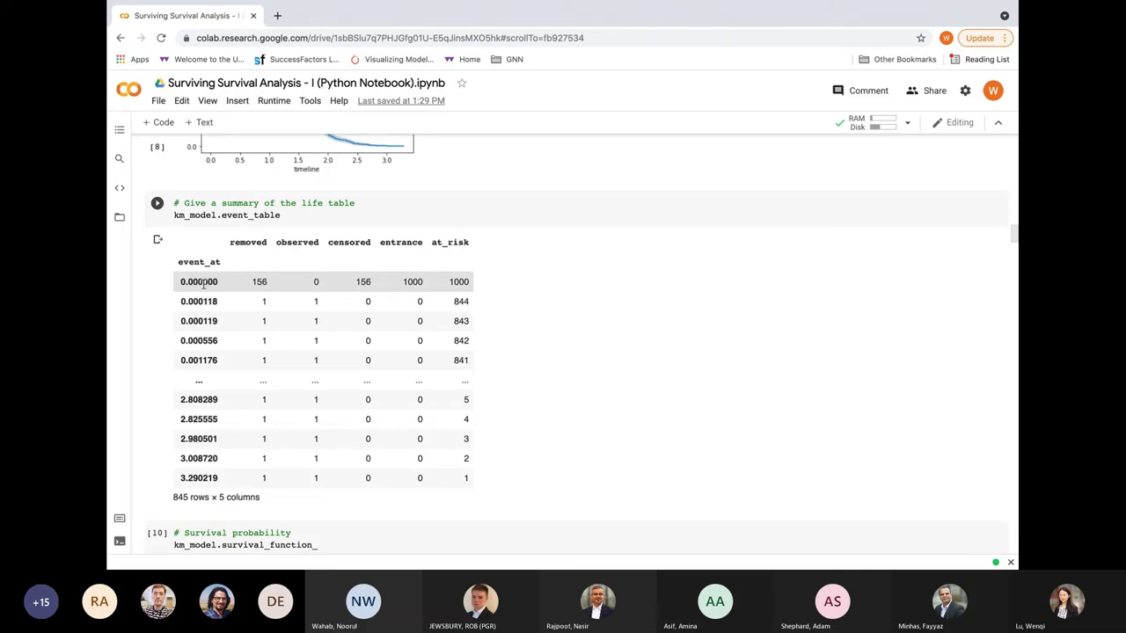
{"action": "scroll", "coordinate": [235, 322], "scroll_direction": "down", "scroll_amount": 2}
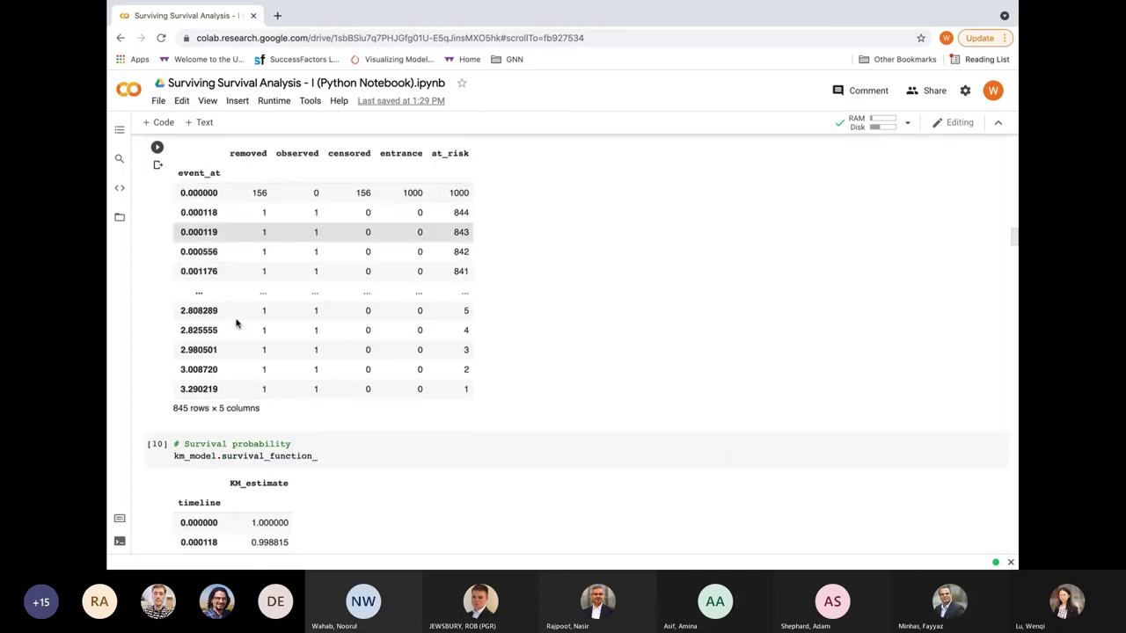
{"action": "scroll", "coordinate": [236, 323], "scroll_direction": "down", "scroll_amount": 2}
{"action": "scroll", "coordinate": [236, 322], "scroll_direction": "down", "scroll_amount": 1}
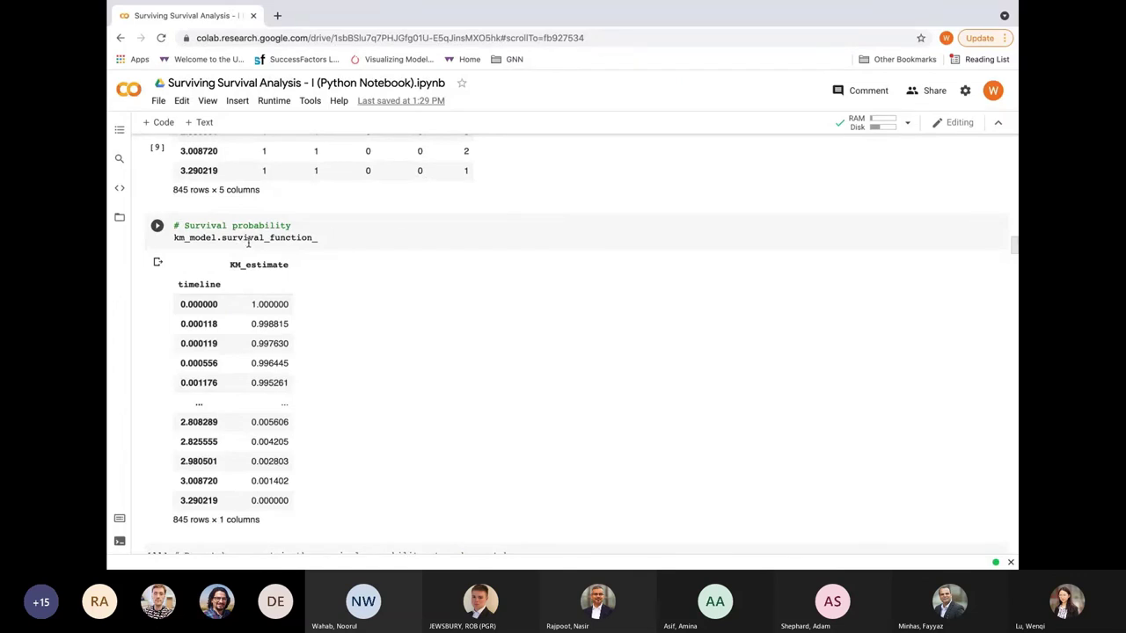
{"action": "mouse_move", "coordinate": [248, 244]}
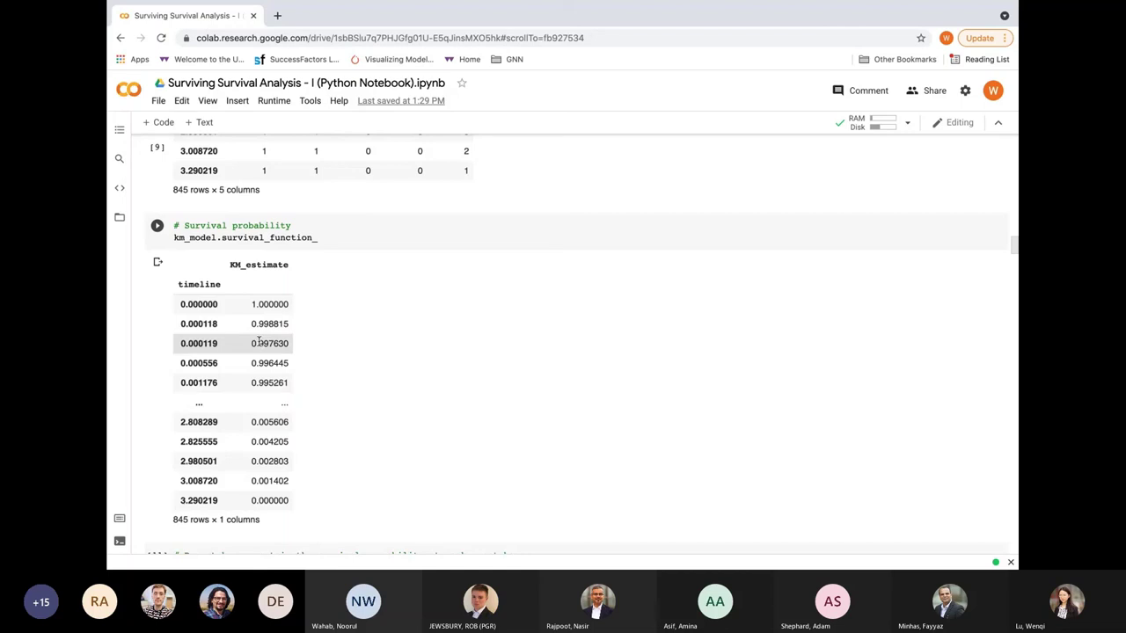
{"action": "scroll", "coordinate": [211, 339], "scroll_direction": "down", "scroll_amount": 5}
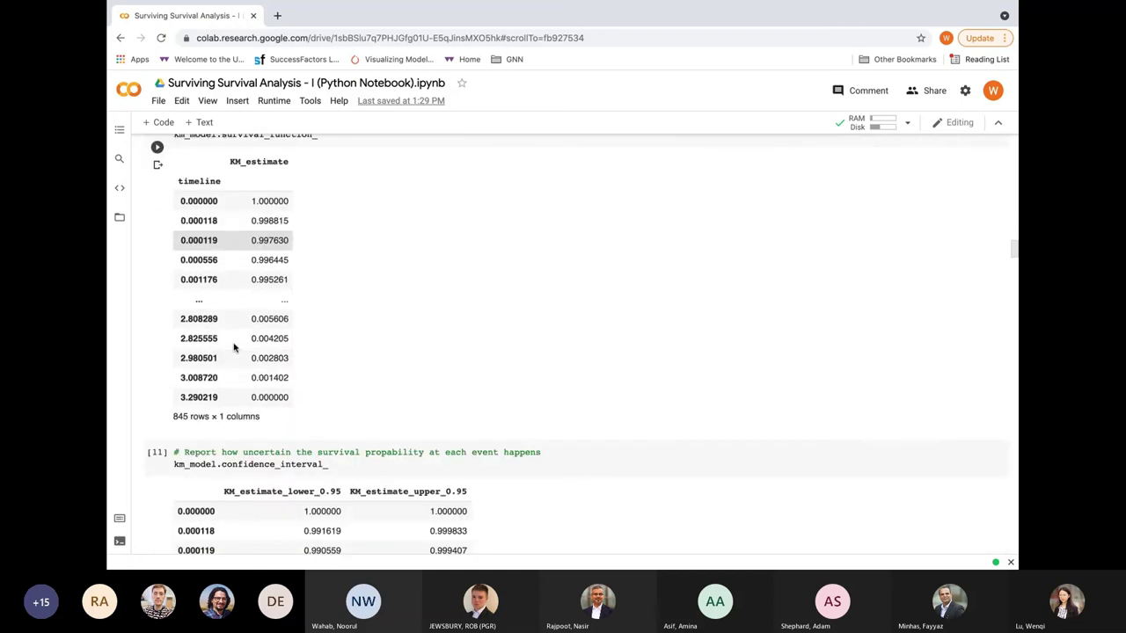
{"action": "scroll", "coordinate": [238, 342], "scroll_direction": "down", "scroll_amount": 5}
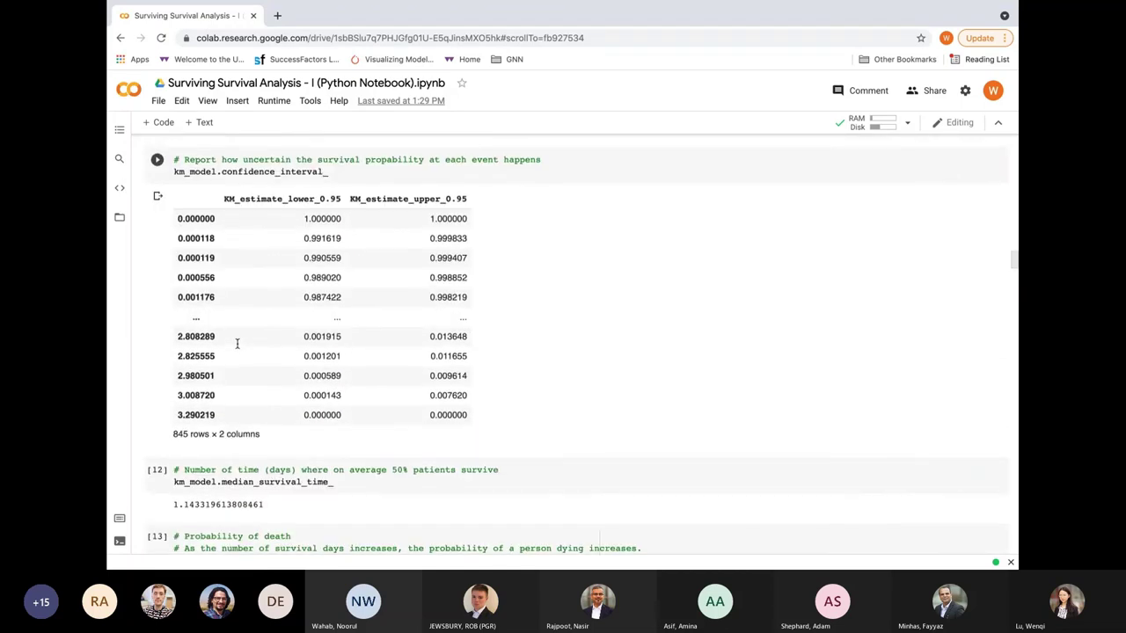
{"action": "scroll", "coordinate": [237, 341], "scroll_direction": "up", "scroll_amount": 2}
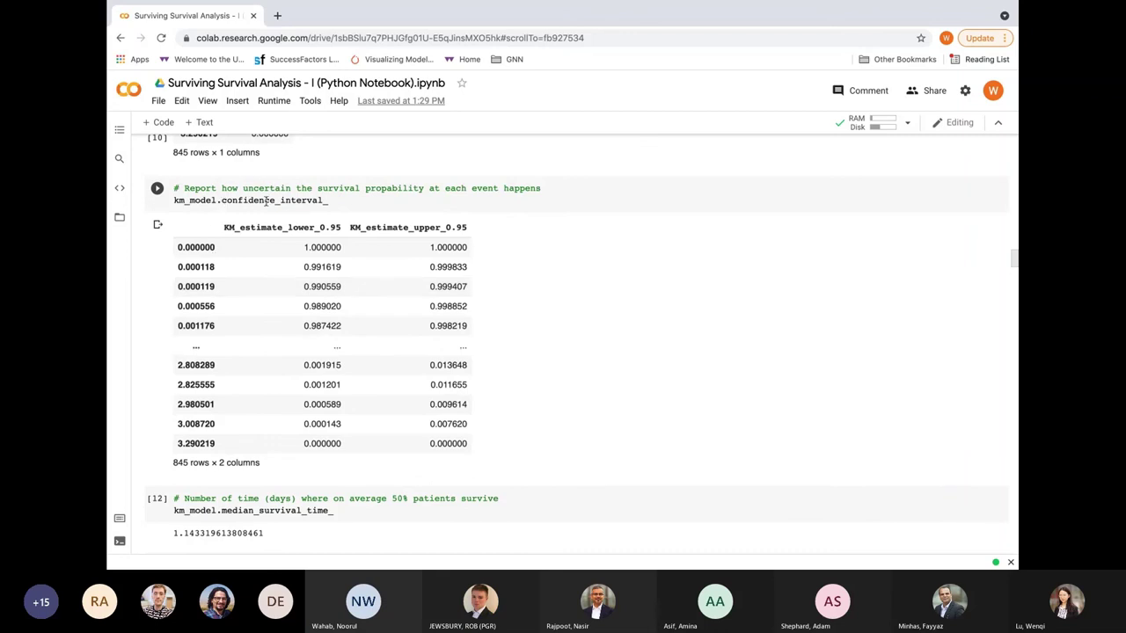
{"action": "mouse_move", "coordinate": [283, 201]}
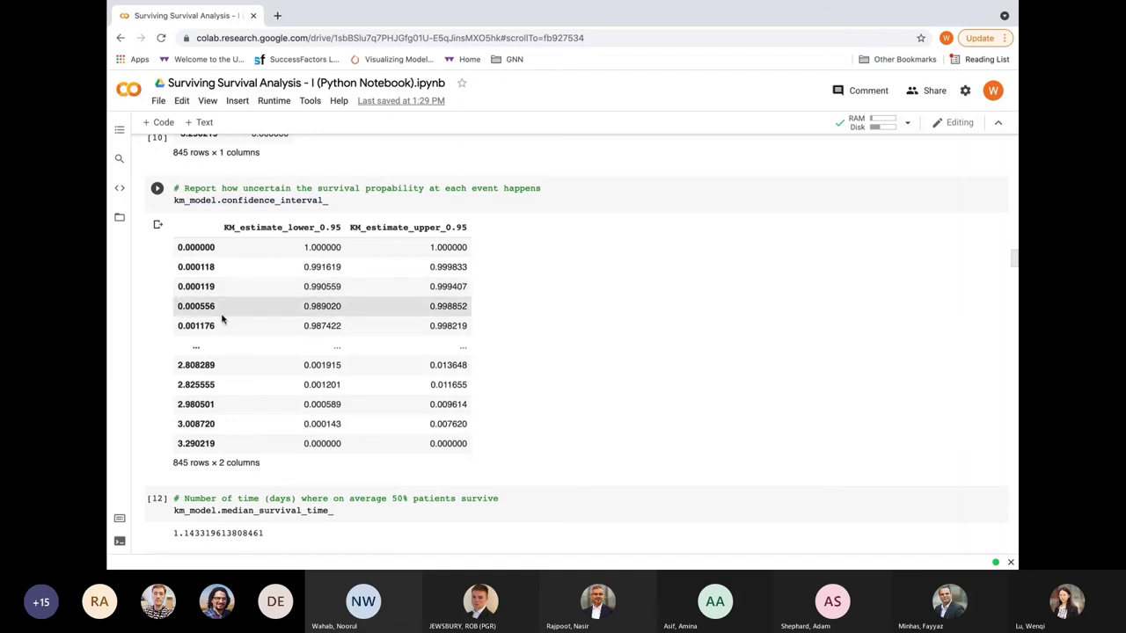
- Compare the median survival time output with the Kaplan-Meier estimate curve, and view the cumulative density plot for probability of death
{"action": "scroll", "coordinate": [358, 375], "scroll_direction": "down", "scroll_amount": 2}
{"action": "scroll", "coordinate": [356, 377], "scroll_direction": "down", "scroll_amount": 1}
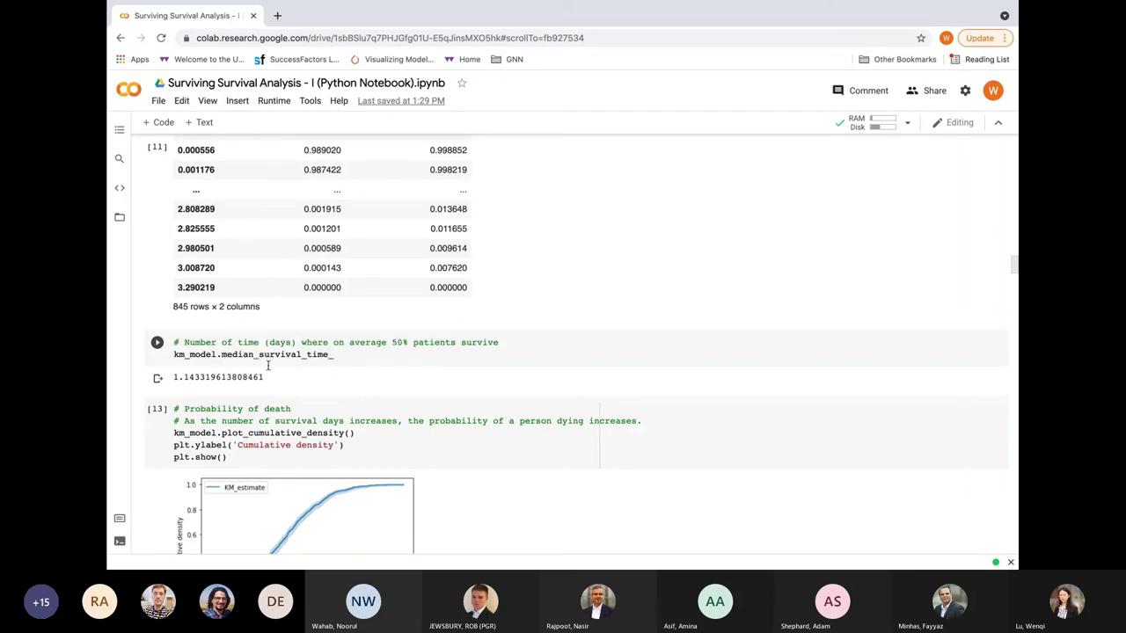
{"action": "scroll", "coordinate": [268, 365], "scroll_direction": "up", "scroll_amount": 5}
{"action": "scroll", "coordinate": [272, 367], "scroll_direction": "up", "scroll_amount": 10}
{"action": "scroll", "coordinate": [271, 370], "scroll_direction": "down", "scroll_amount": 1}
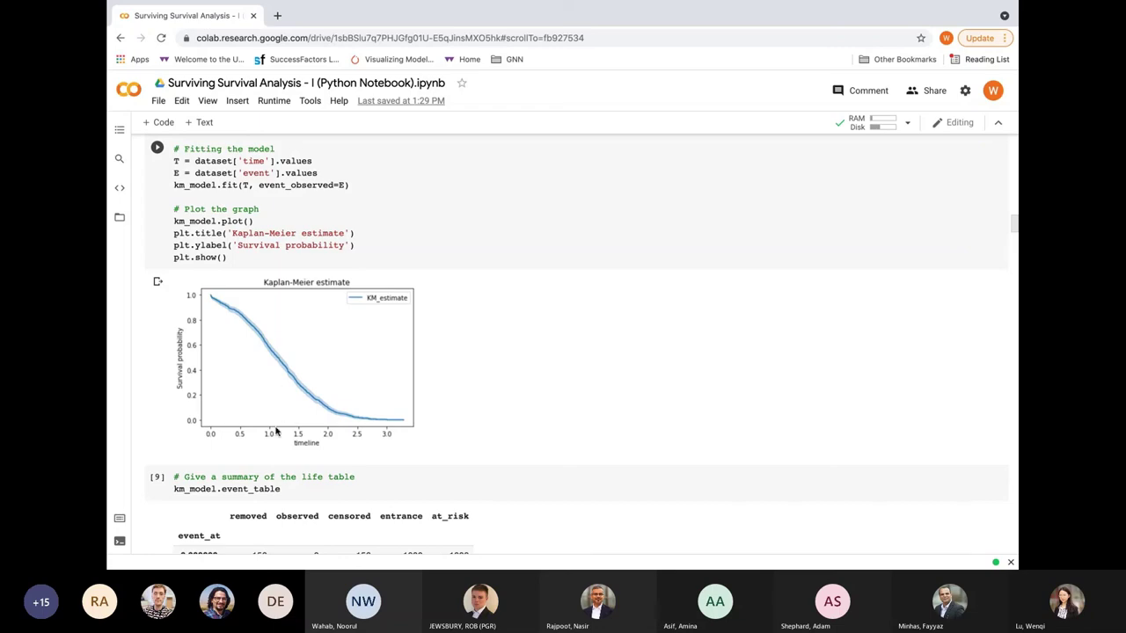
{"action": "scroll", "coordinate": [278, 426], "scroll_direction": "down", "scroll_amount": 10}
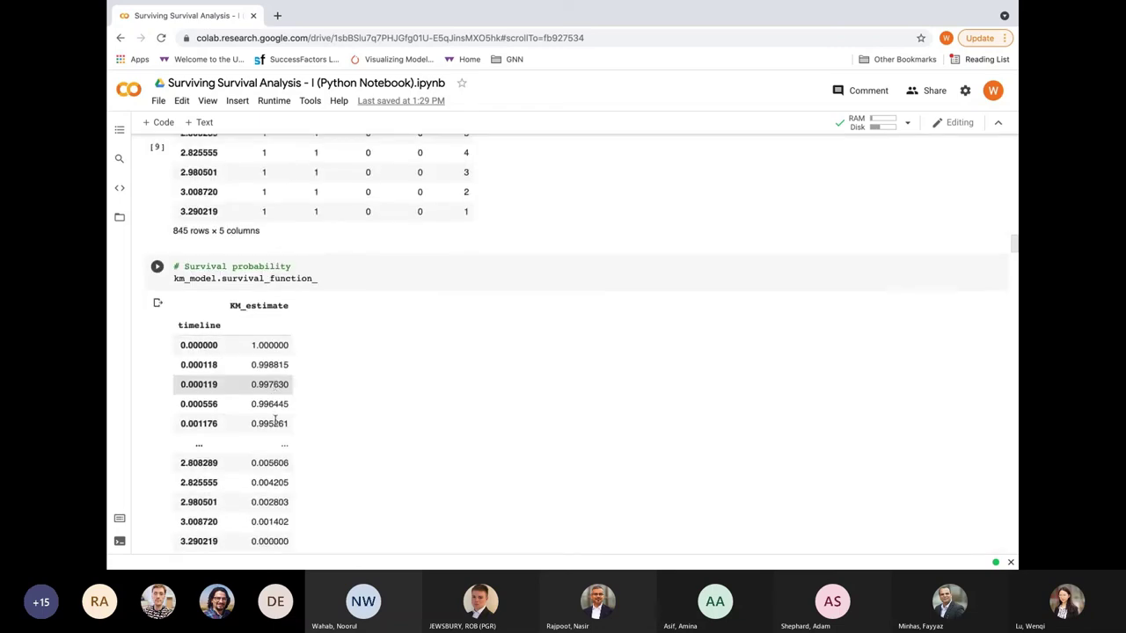
{"action": "scroll", "coordinate": [275, 421], "scroll_direction": "down", "scroll_amount": 5}
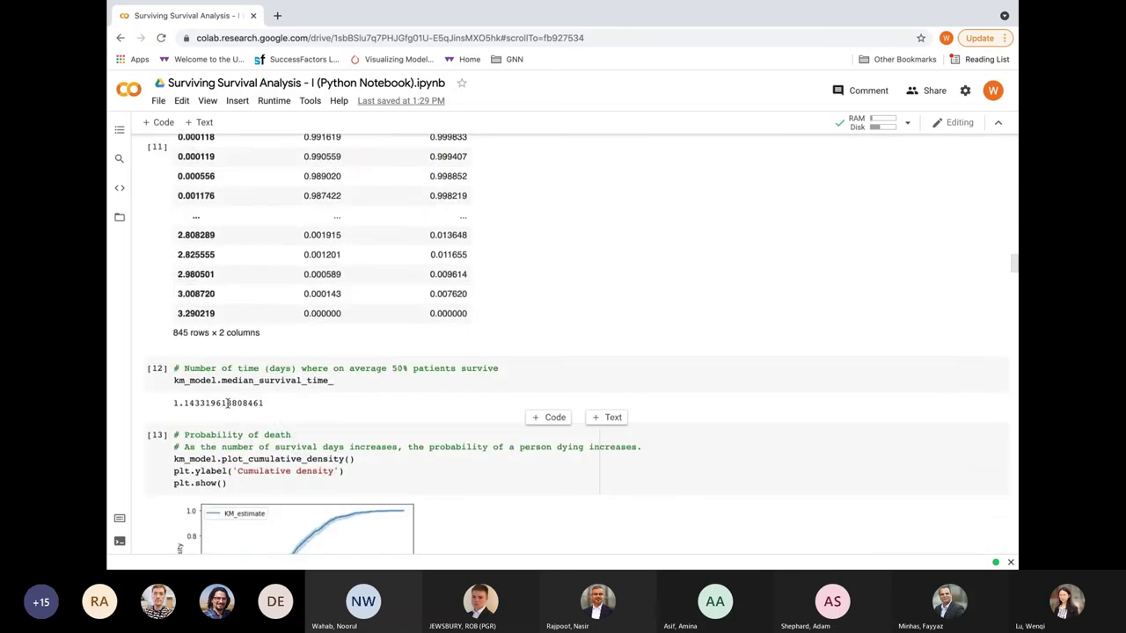
{"action": "scroll", "coordinate": [224, 407], "scroll_direction": "down", "scroll_amount": 3}
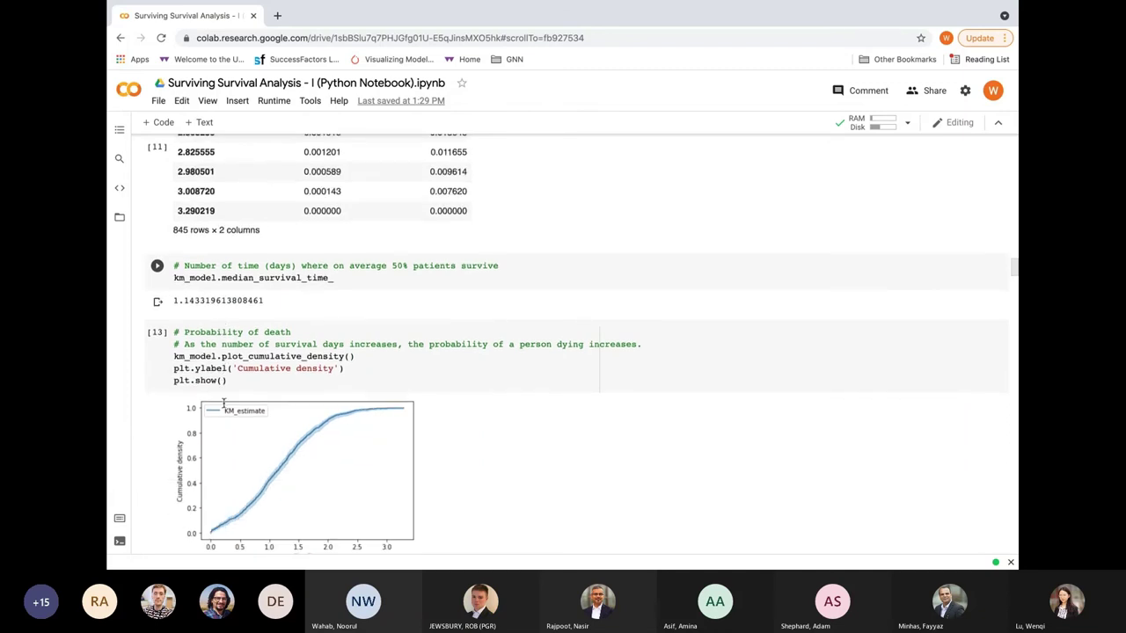
- Examine the cumulative density plot, then the Nelson-Aalen fitter code, cumulative hazard estimates and plot, and the naf.predict(2) cell
{"action": "scroll", "coordinate": [225, 407], "scroll_direction": "down", "scroll_amount": 1}
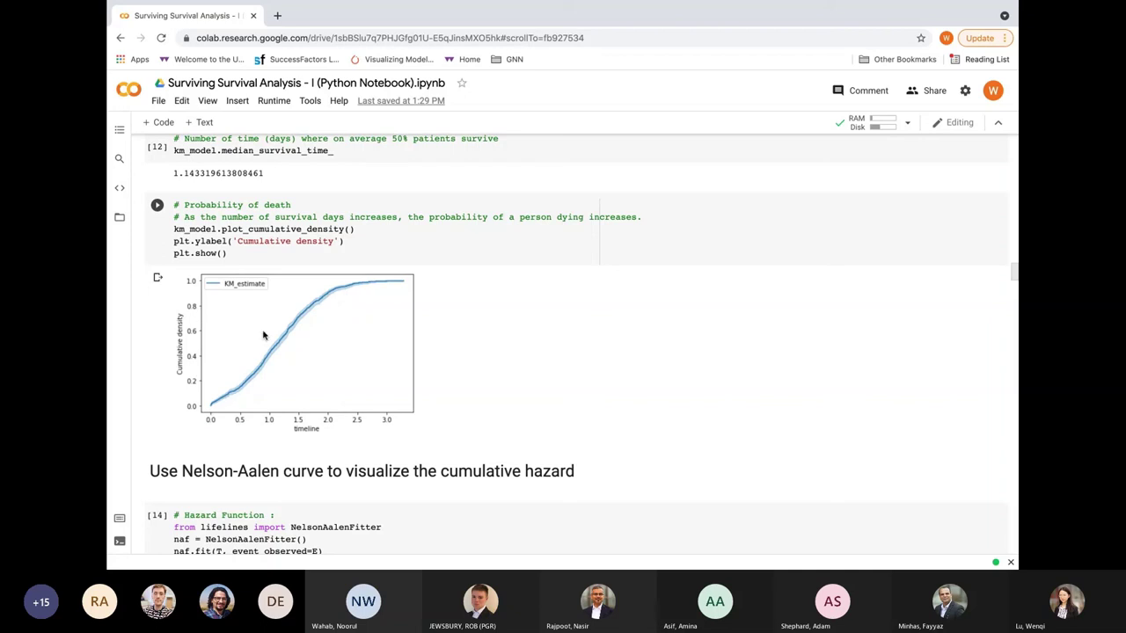
{"action": "scroll", "coordinate": [323, 369], "scroll_direction": "down", "scroll_amount": 1}
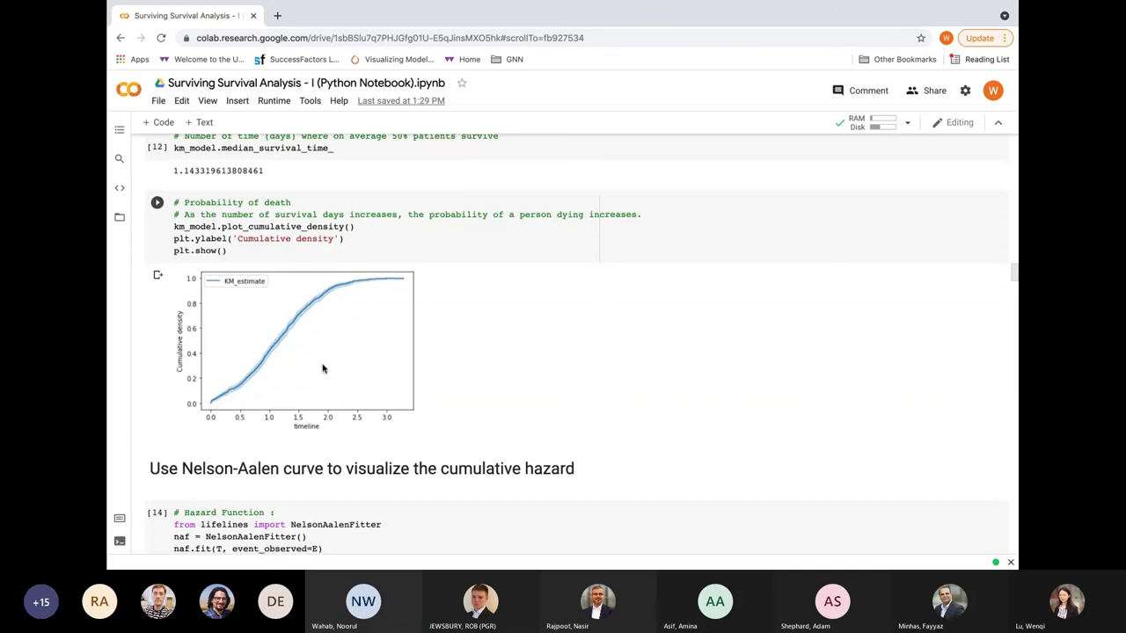
{"action": "scroll", "coordinate": [322, 368], "scroll_direction": "down", "scroll_amount": 3}
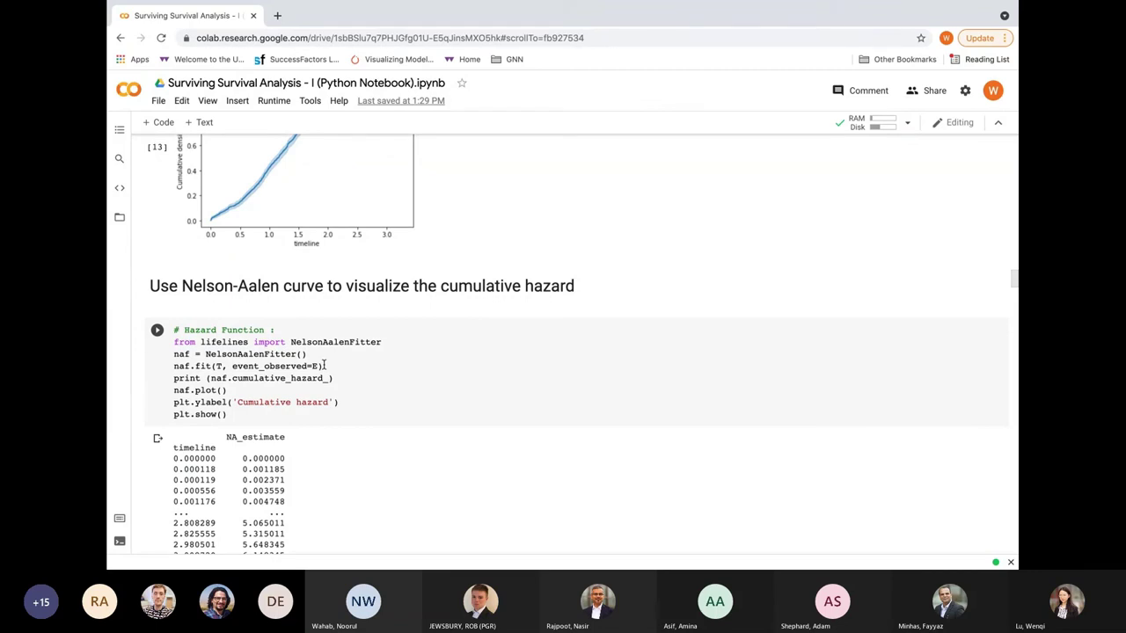
{"action": "scroll", "coordinate": [325, 365], "scroll_direction": "down", "scroll_amount": 3}
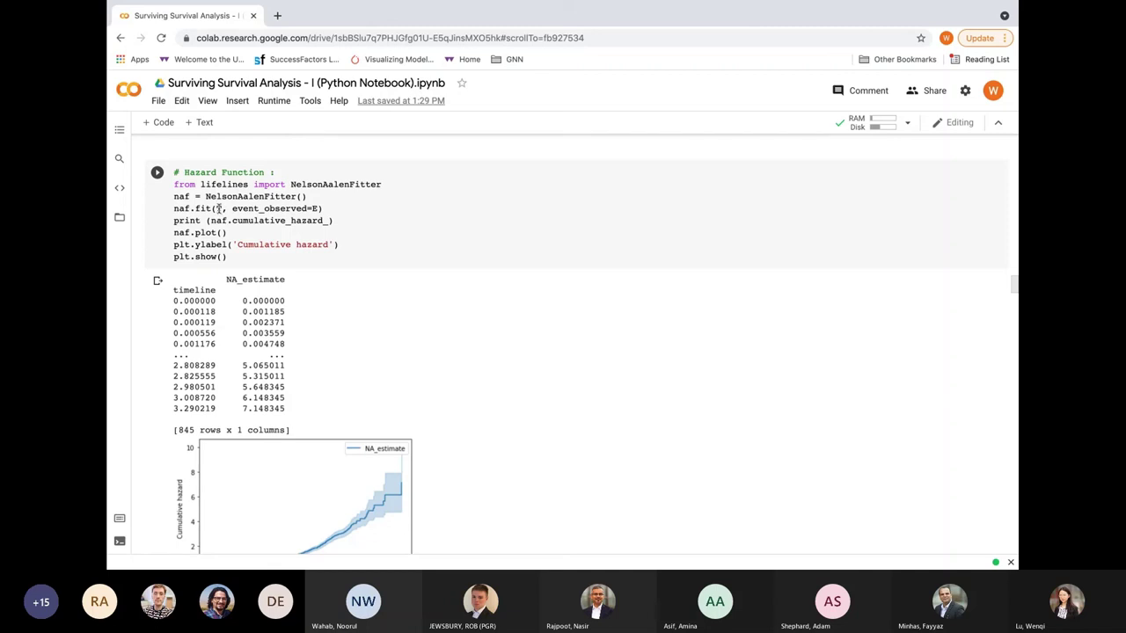
{"action": "mouse_move", "coordinate": [220, 210]}
{"action": "scroll", "coordinate": [348, 323], "scroll_direction": "down", "scroll_amount": 1}
{"action": "scroll", "coordinate": [348, 323], "scroll_direction": "down", "scroll_amount": 1}
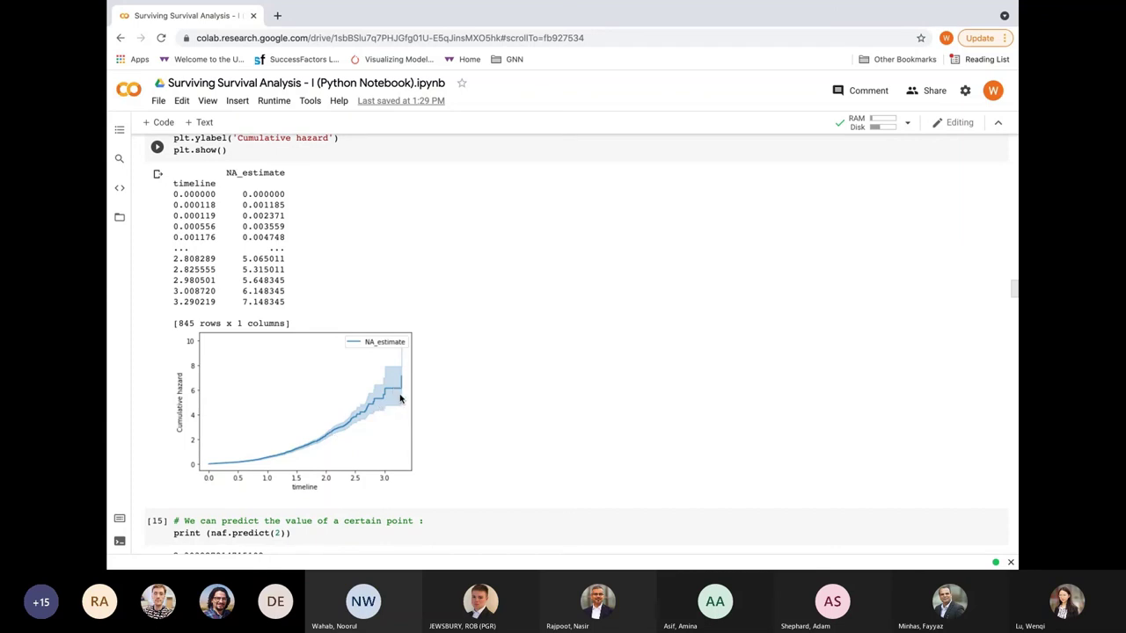
{"action": "scroll", "coordinate": [400, 399], "scroll_direction": "down", "scroll_amount": 2}
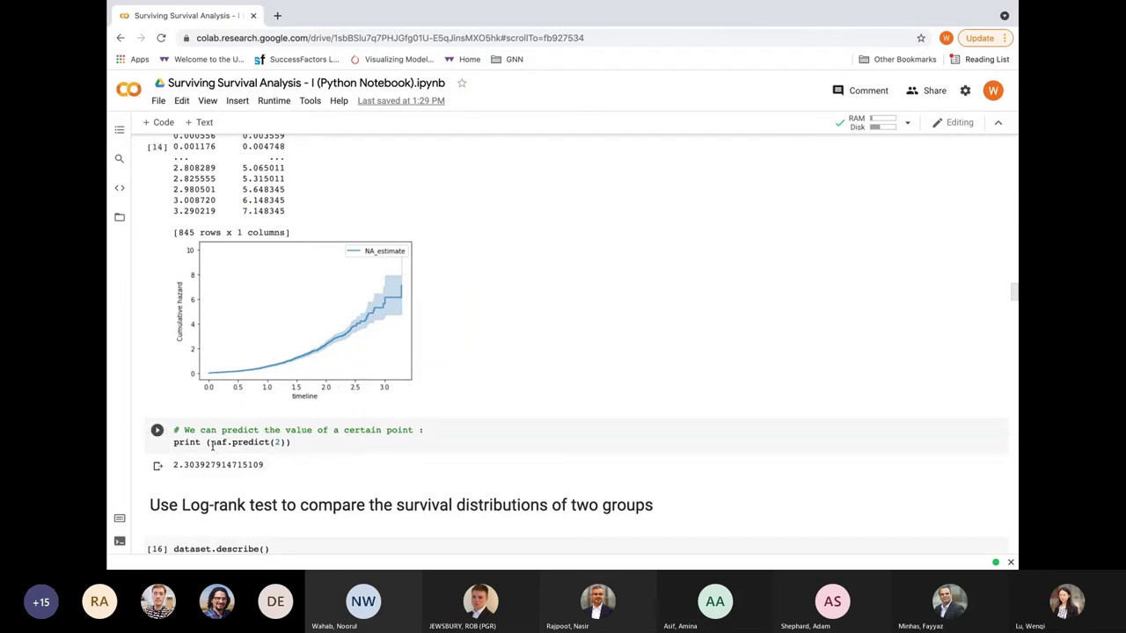
- Review the log-rank section's dataset.describe() statistics for all features, time and event, and the histogram cell for feature x_6
{"action": "scroll", "coordinate": [299, 444], "scroll_direction": "down", "scroll_amount": 2}
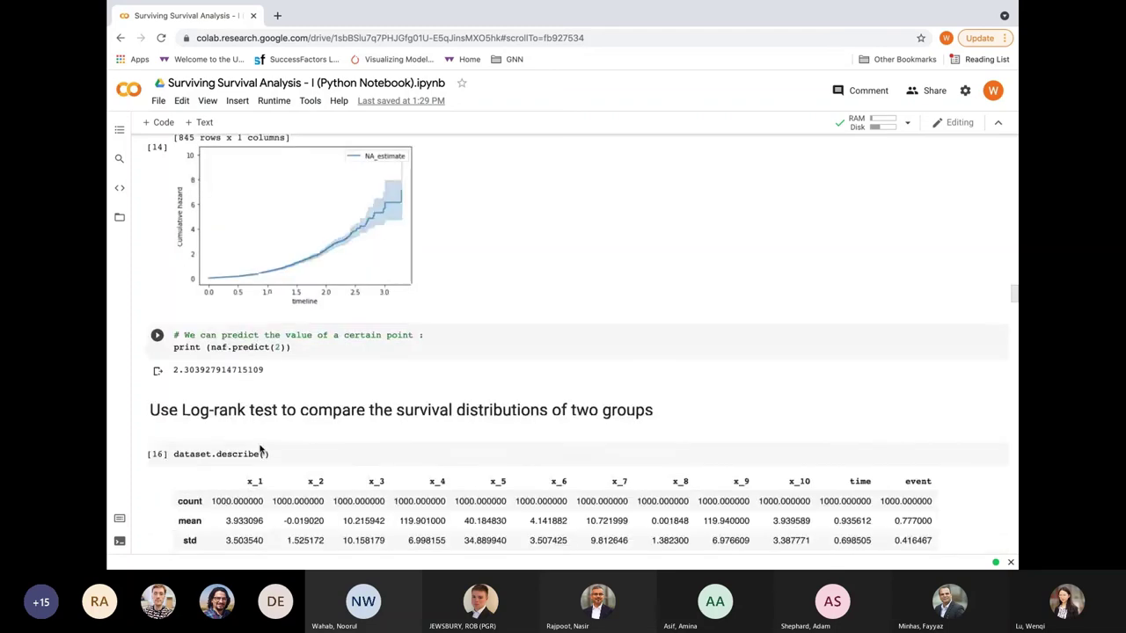
{"action": "scroll", "coordinate": [350, 444], "scroll_direction": "down", "scroll_amount": 5}
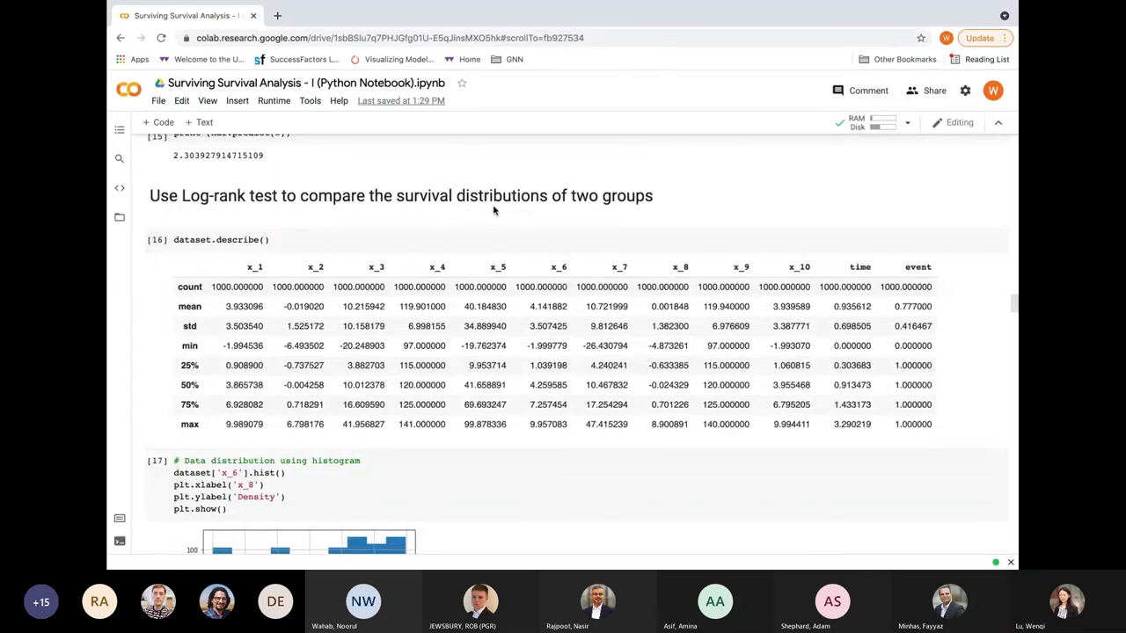
{"action": "scroll", "coordinate": [493, 239], "scroll_direction": "down", "scroll_amount": 1}
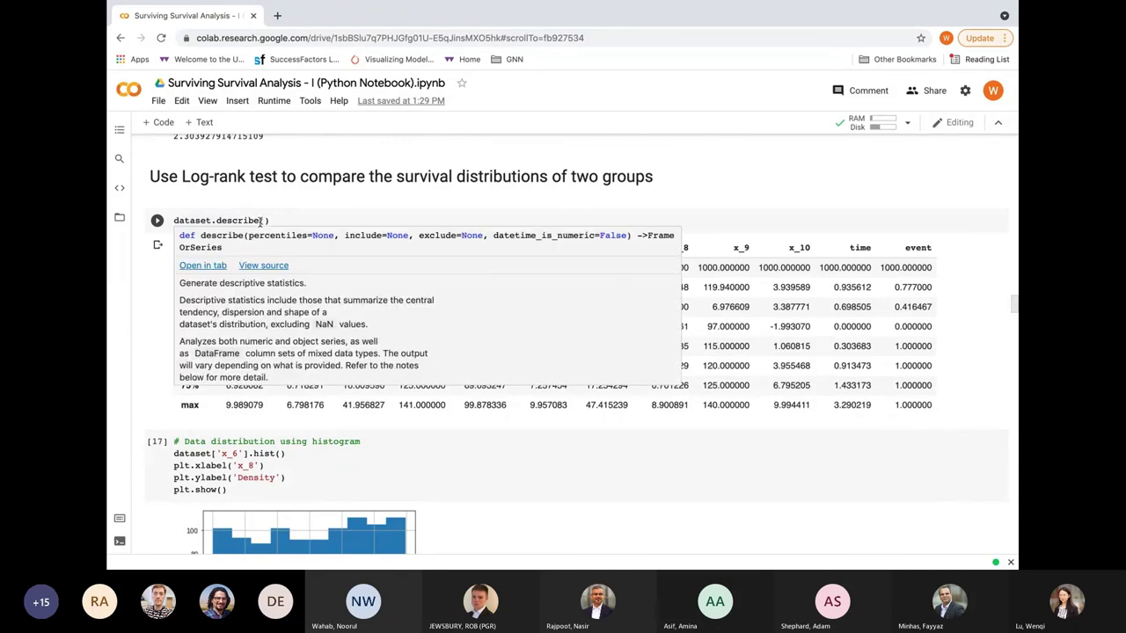
{"action": "key", "text": "ctrl+Return"}
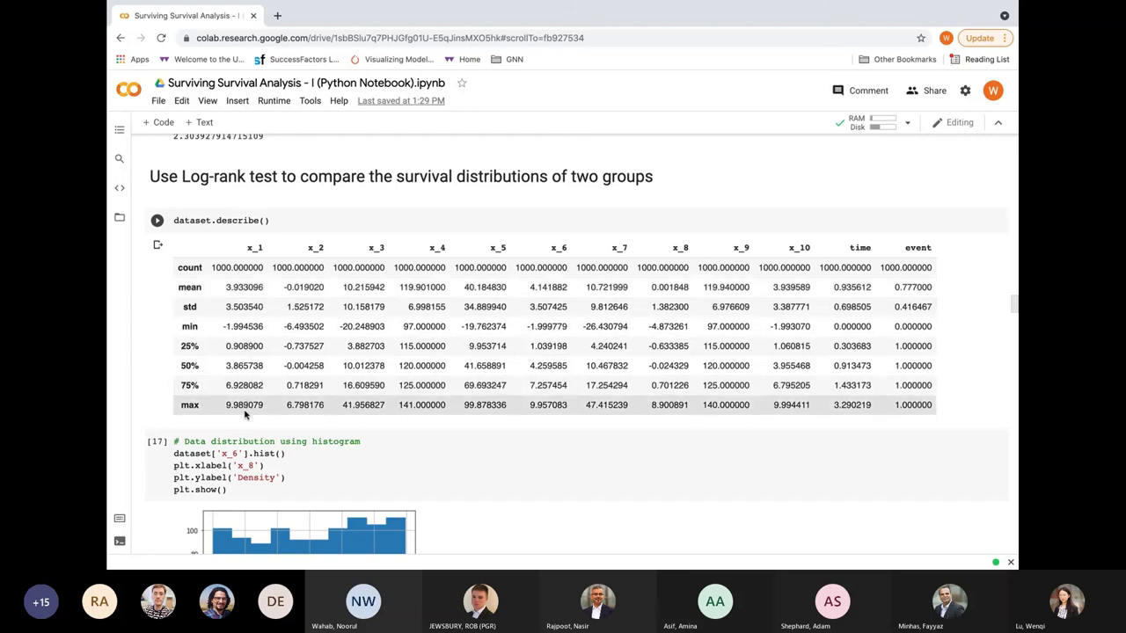
{"action": "scroll", "coordinate": [251, 376], "scroll_direction": "down", "scroll_amount": 2}
{"action": "scroll", "coordinate": [251, 377], "scroll_direction": "down", "scroll_amount": 1}
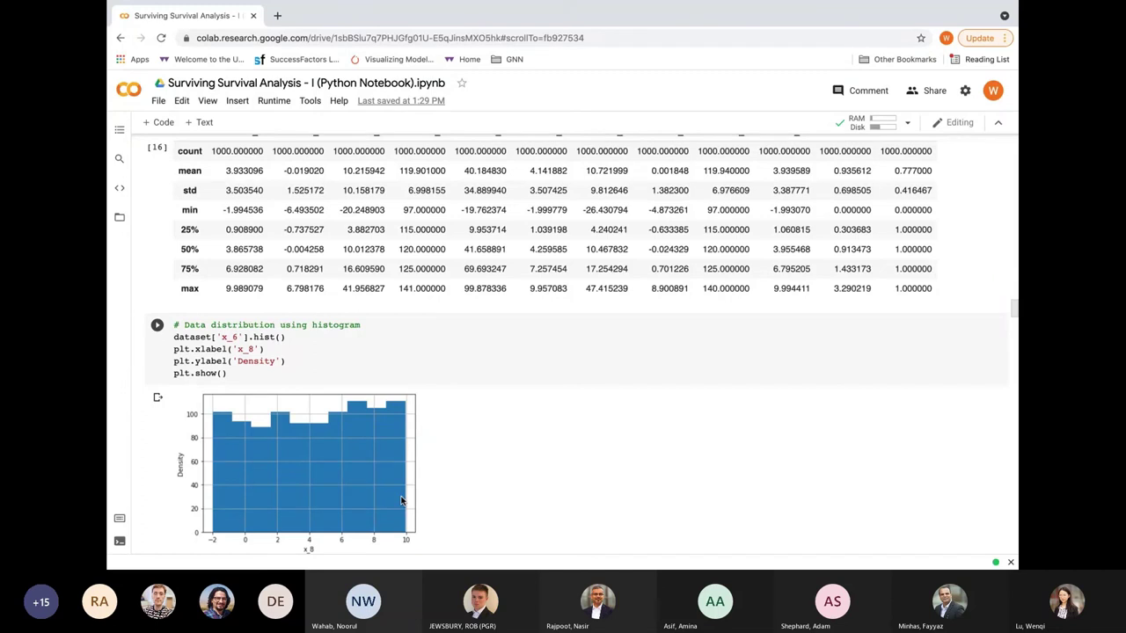
{"action": "scroll", "coordinate": [401, 500], "scroll_direction": "down", "scroll_amount": 2}
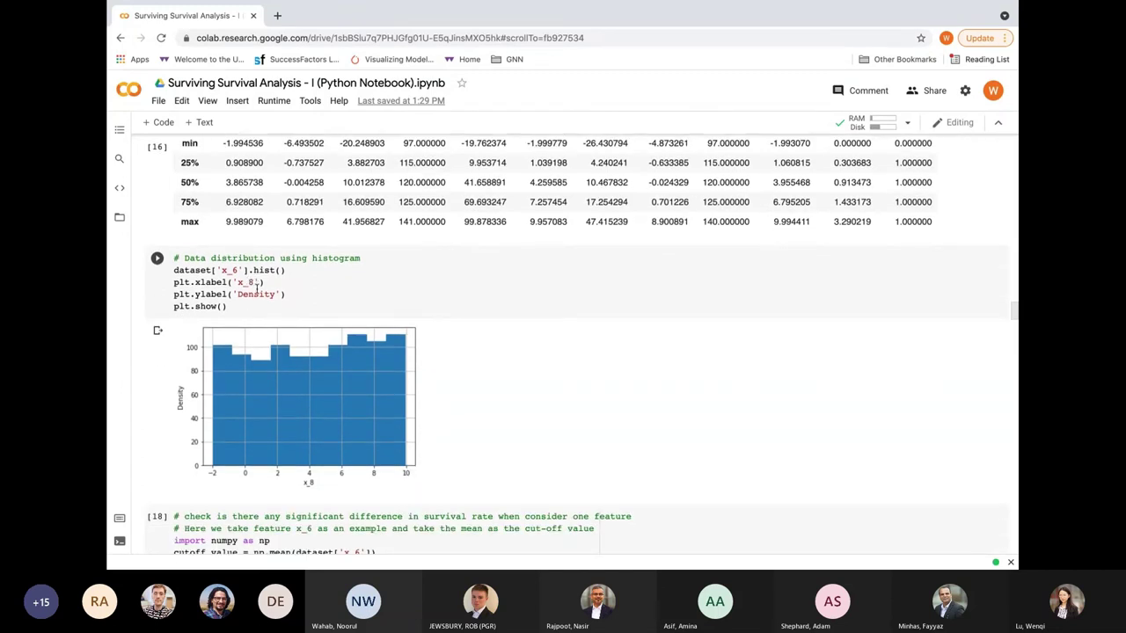
- Review the x_6 mean cut-off split into upper and lower groups, and the Kaplan-Meier fitting code with its curves and at-risk counts
{"action": "scroll", "coordinate": [256, 288], "scroll_direction": "down", "scroll_amount": 5}
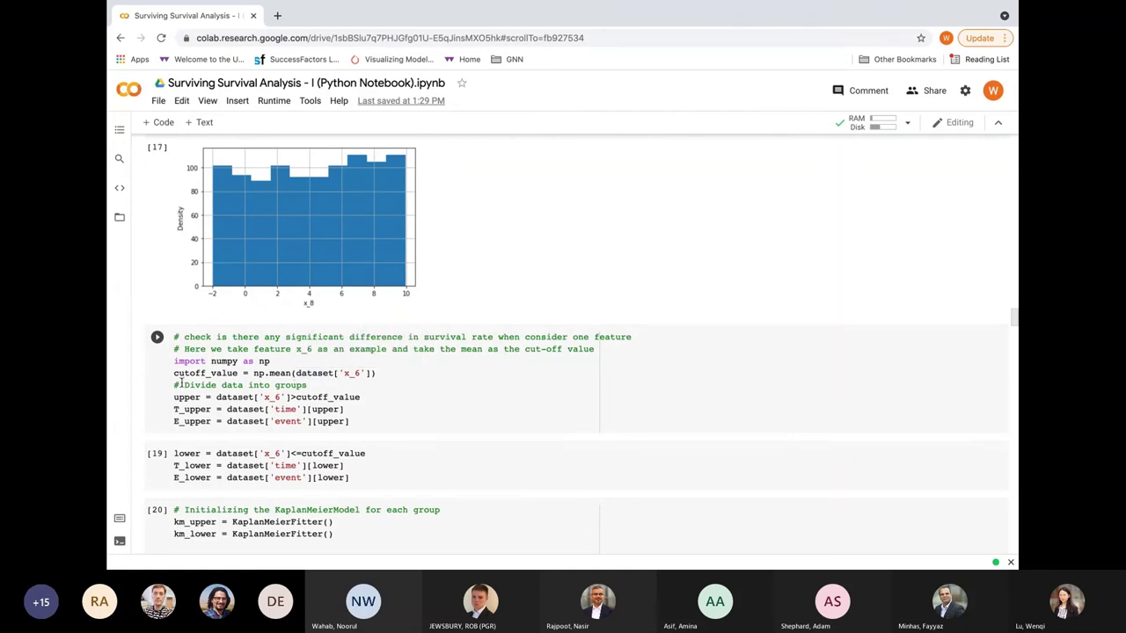
{"action": "scroll", "coordinate": [217, 382], "scroll_direction": "down", "scroll_amount": 1}
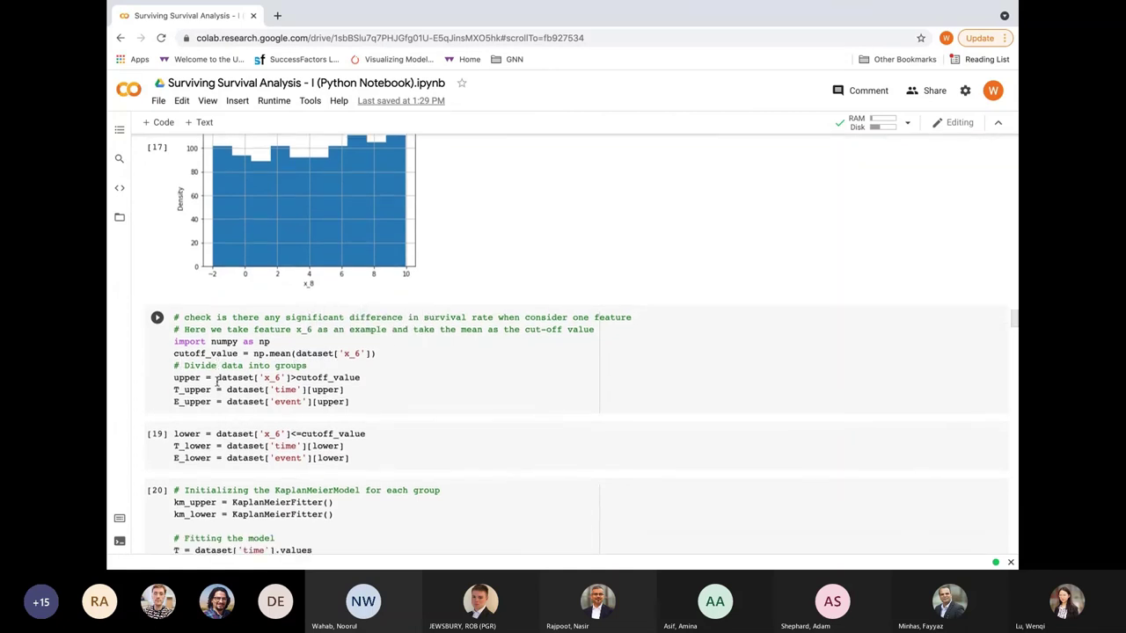
{"action": "scroll", "coordinate": [217, 382], "scroll_direction": "down", "scroll_amount": 2}
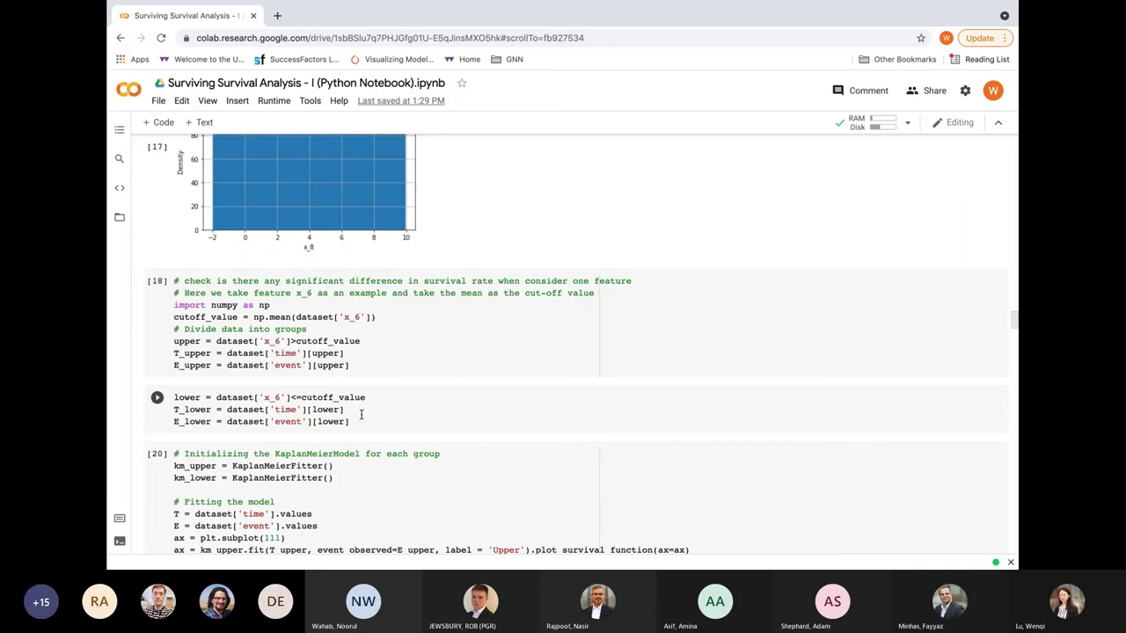
{"action": "scroll", "coordinate": [361, 414], "scroll_direction": "down", "scroll_amount": 3}
{"action": "scroll", "coordinate": [360, 414], "scroll_direction": "down", "scroll_amount": 5}
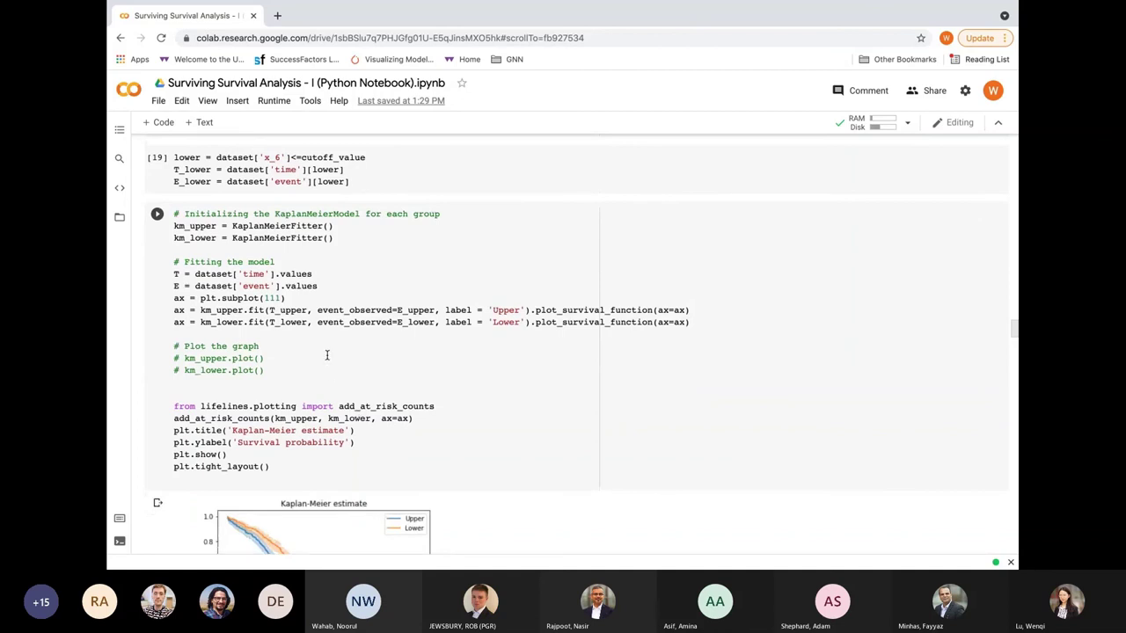
{"action": "scroll", "coordinate": [326, 354], "scroll_direction": "down", "scroll_amount": 11}
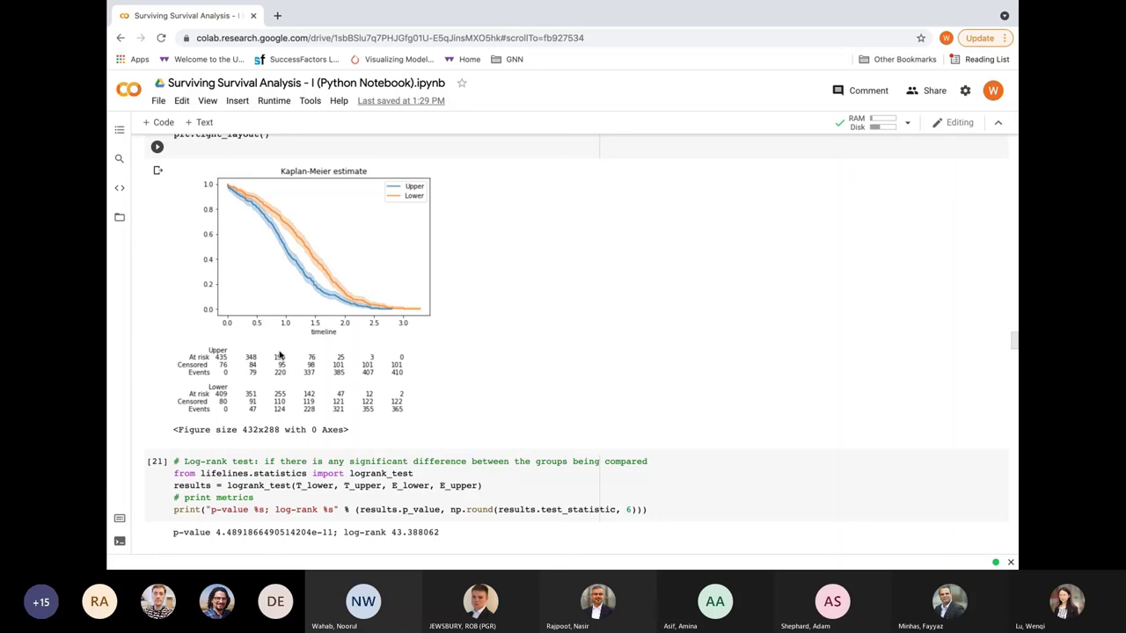
- Examine the log-rank test code, its p-value and interpretation note, and the cumulative density plot comparing the upper and lower groups
{"action": "scroll", "coordinate": [280, 356], "scroll_direction": "down", "scroll_amount": 1}
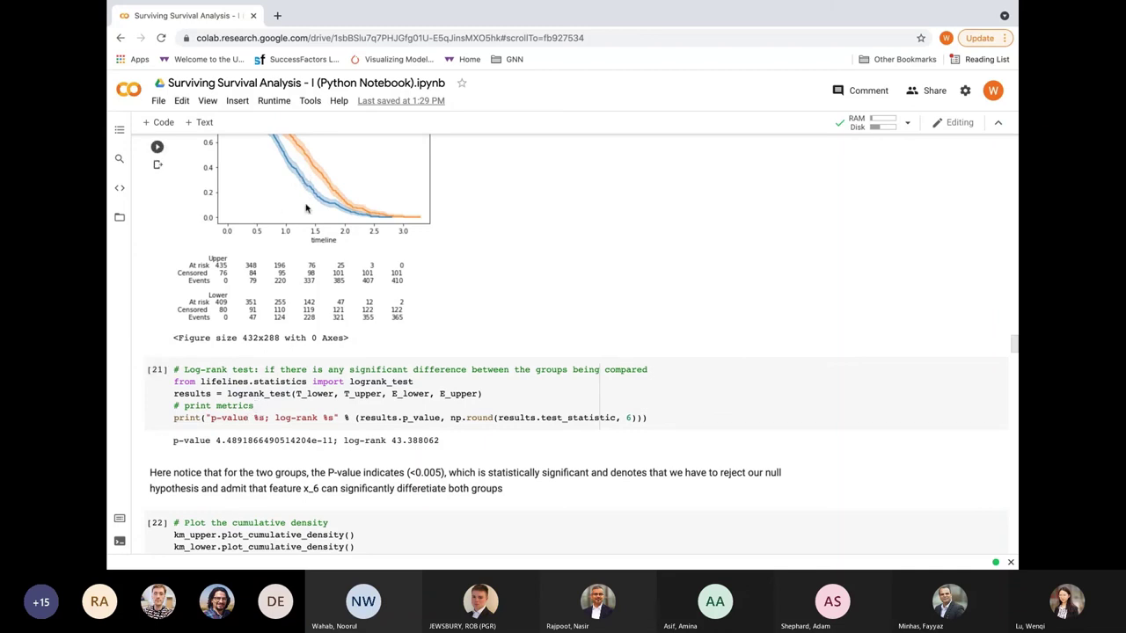
{"action": "scroll", "coordinate": [312, 291], "scroll_direction": "down", "scroll_amount": 2}
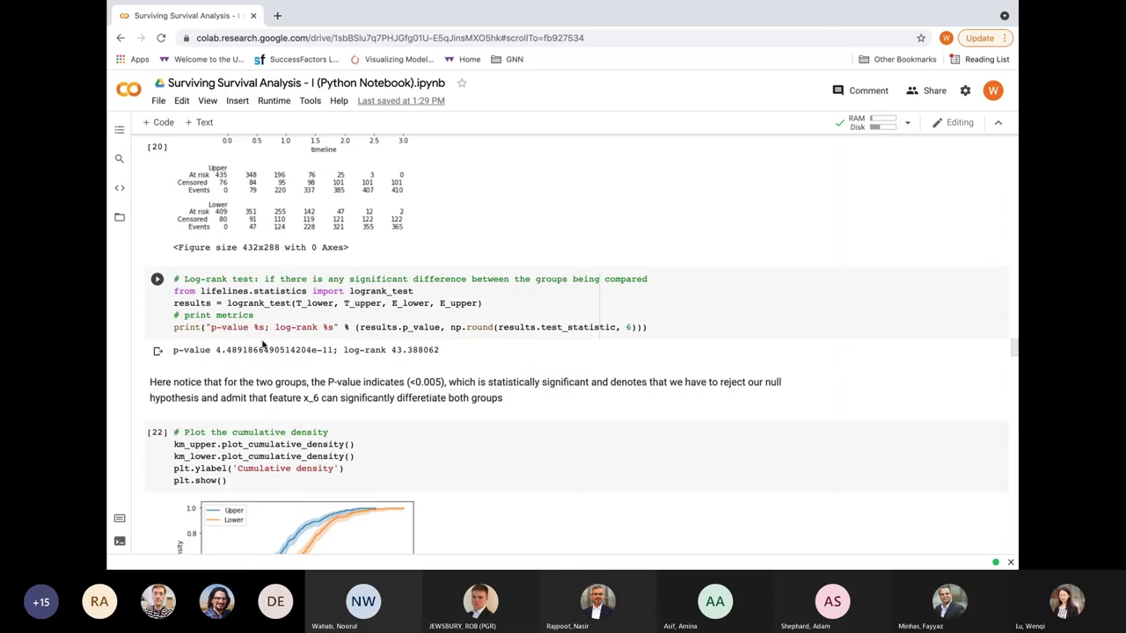
{"action": "scroll", "coordinate": [276, 349], "scroll_direction": "down", "scroll_amount": 1}
{"action": "scroll", "coordinate": [276, 349], "scroll_direction": "down", "scroll_amount": 3}
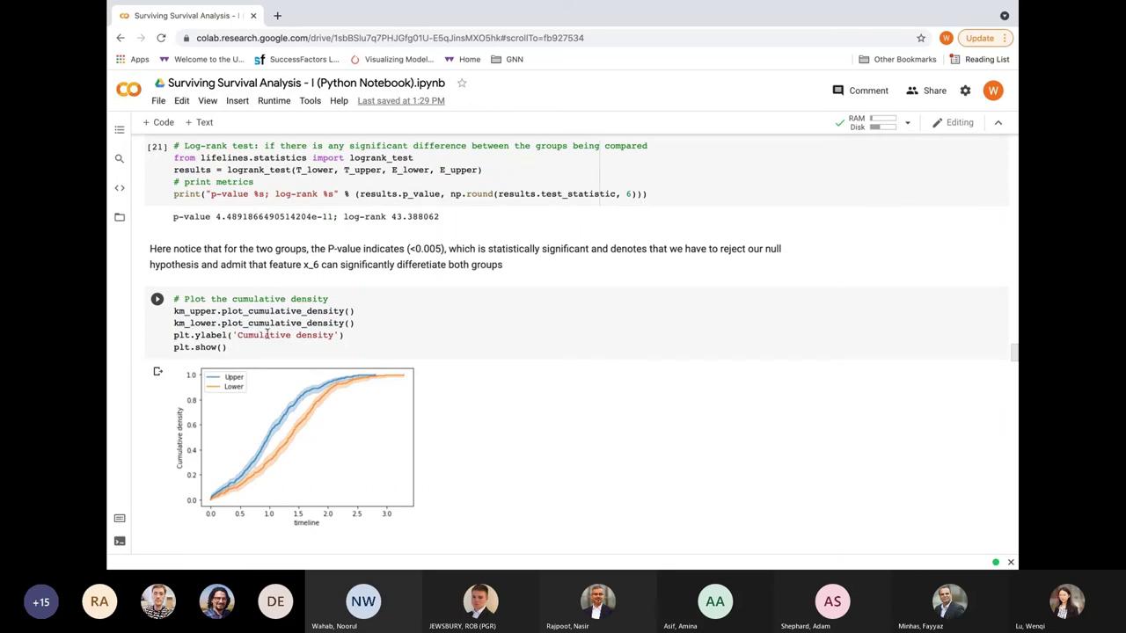
{"action": "scroll", "coordinate": [327, 403], "scroll_direction": "down", "scroll_amount": 5}
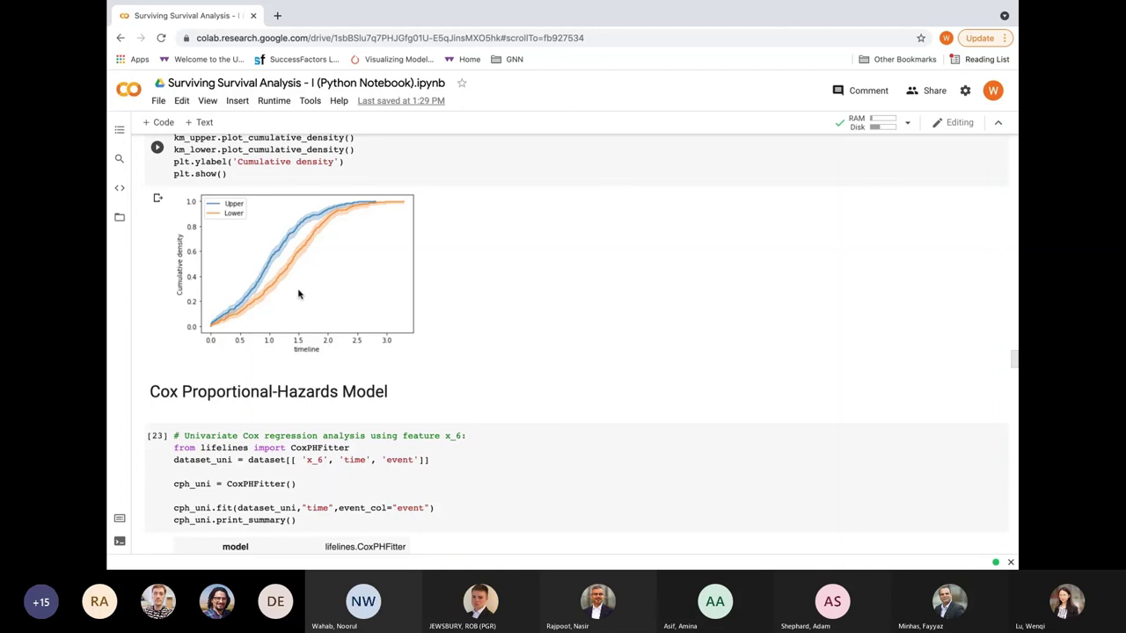
- Examine the univariate Cox regression on x_6, its hazard ratio, p-value and concordance, and the alternative concordance_index calculation
{"action": "scroll", "coordinate": [296, 294], "scroll_direction": "down", "scroll_amount": 2}
{"action": "scroll", "coordinate": [301, 300], "scroll_direction": "down", "scroll_amount": 2}
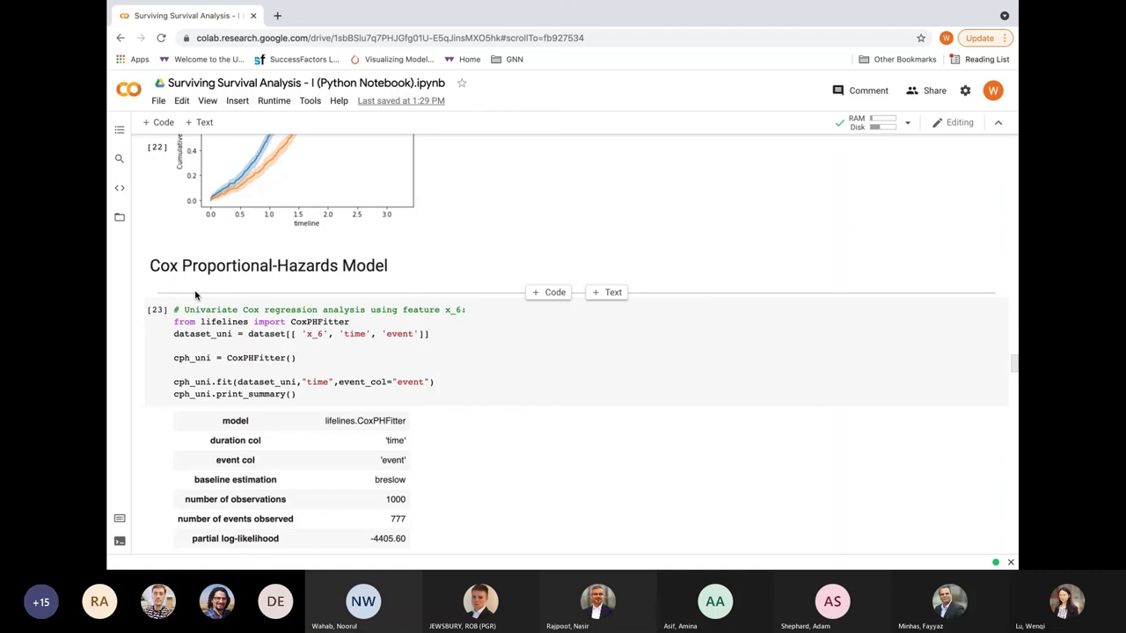
{"action": "scroll", "coordinate": [198, 298], "scroll_direction": "down", "scroll_amount": 2}
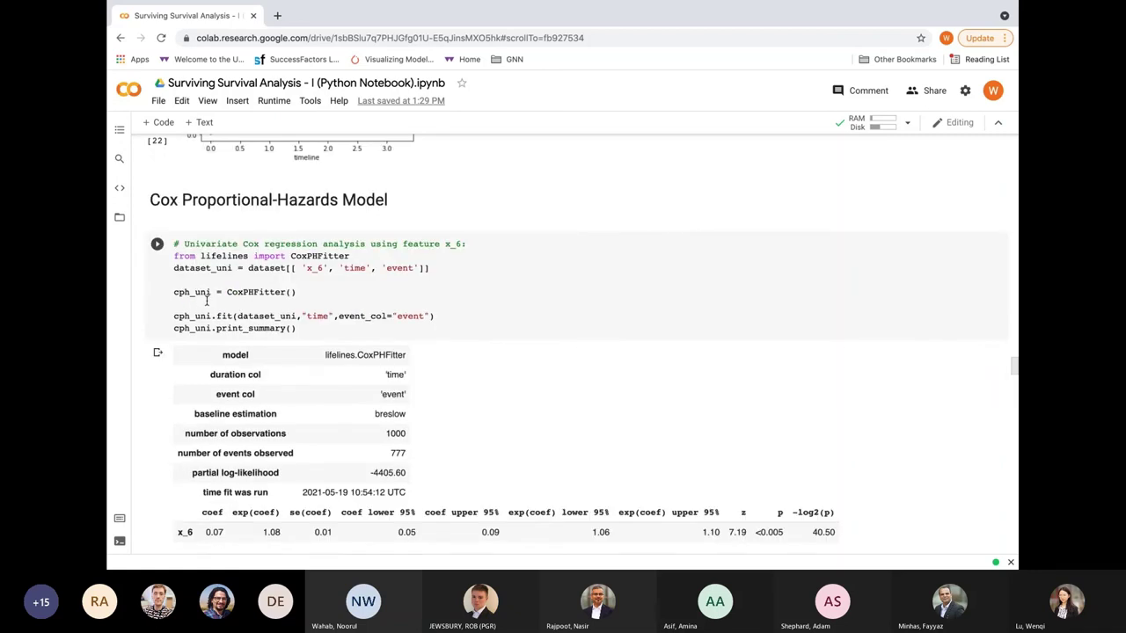
{"action": "mouse_move", "coordinate": [206, 297]}
{"action": "scroll", "coordinate": [444, 254], "scroll_direction": "down", "scroll_amount": 1}
{"action": "scroll", "coordinate": [440, 260], "scroll_direction": "down", "scroll_amount": 1}
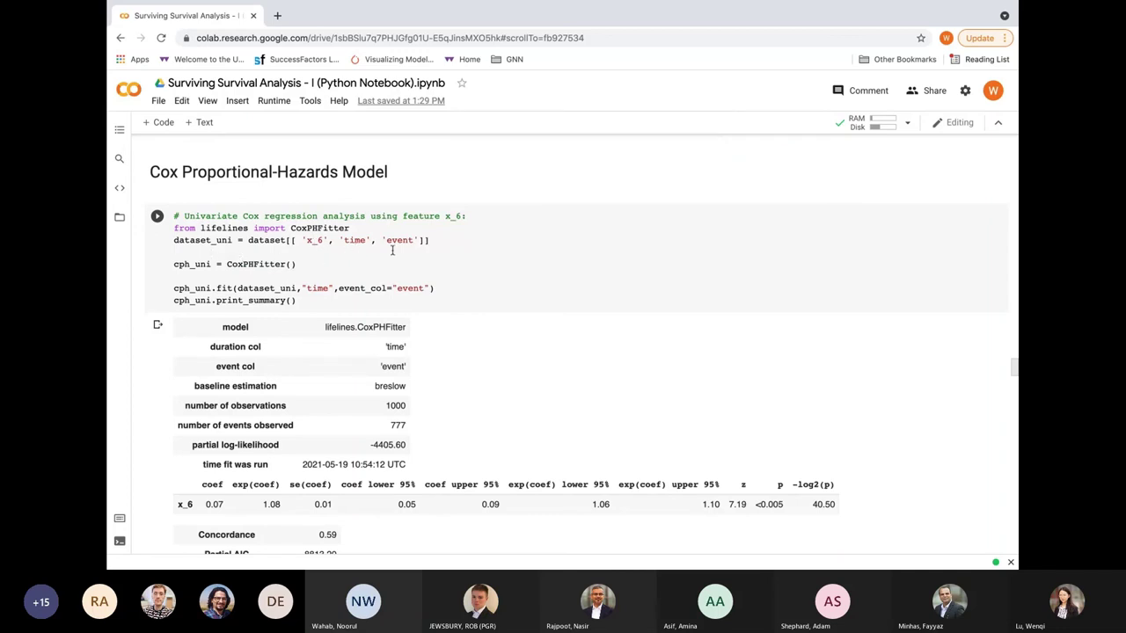
{"action": "scroll", "coordinate": [399, 265], "scroll_direction": "down", "scroll_amount": 3}
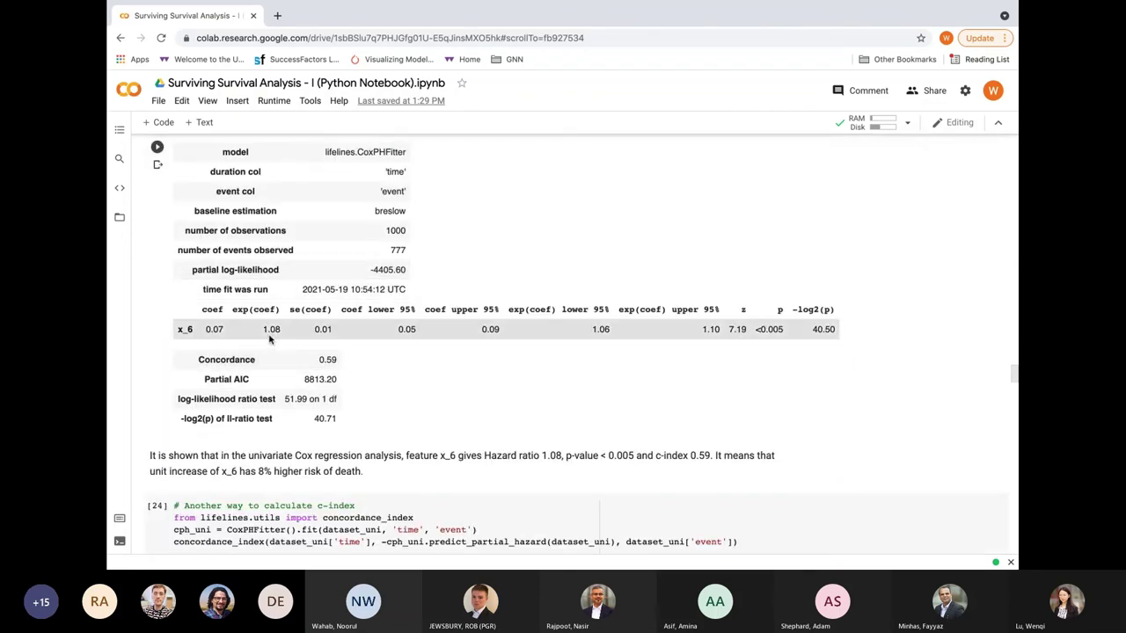
{"action": "scroll", "coordinate": [270, 344], "scroll_direction": "down", "scroll_amount": 1}
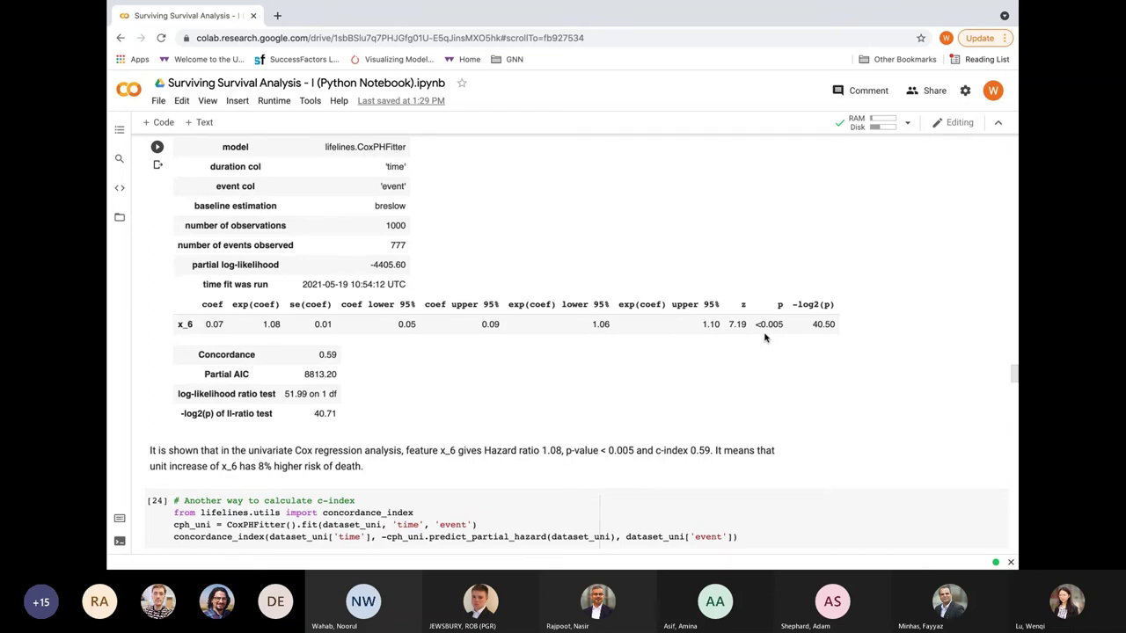
{"action": "scroll", "coordinate": [758, 346], "scroll_direction": "down", "scroll_amount": 1}
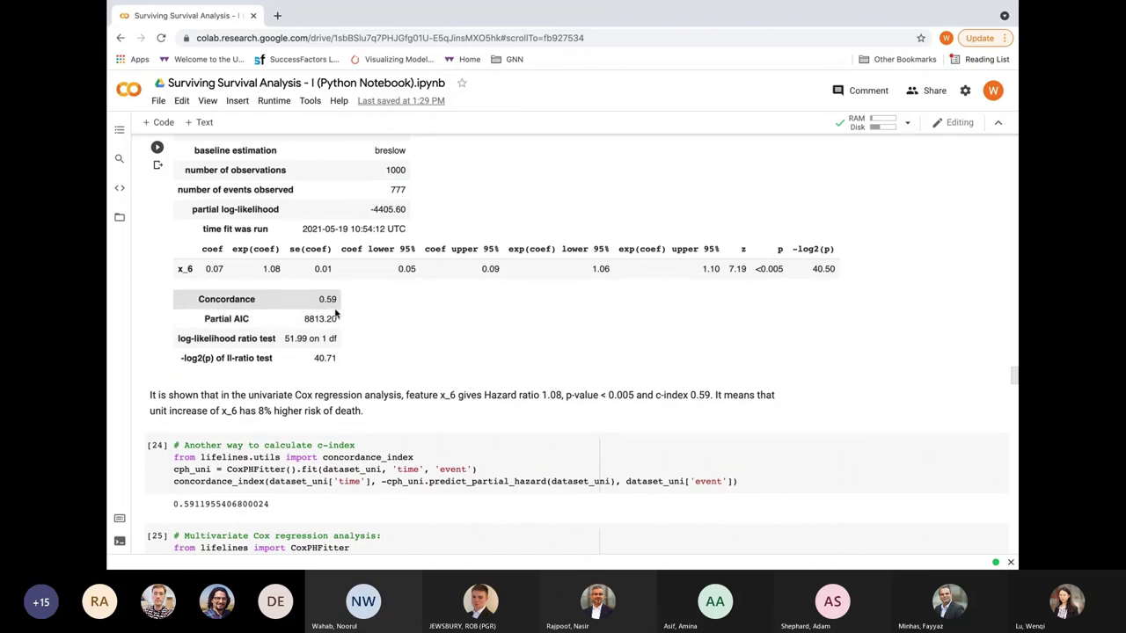
{"action": "scroll", "coordinate": [358, 324], "scroll_direction": "down", "scroll_amount": 2}
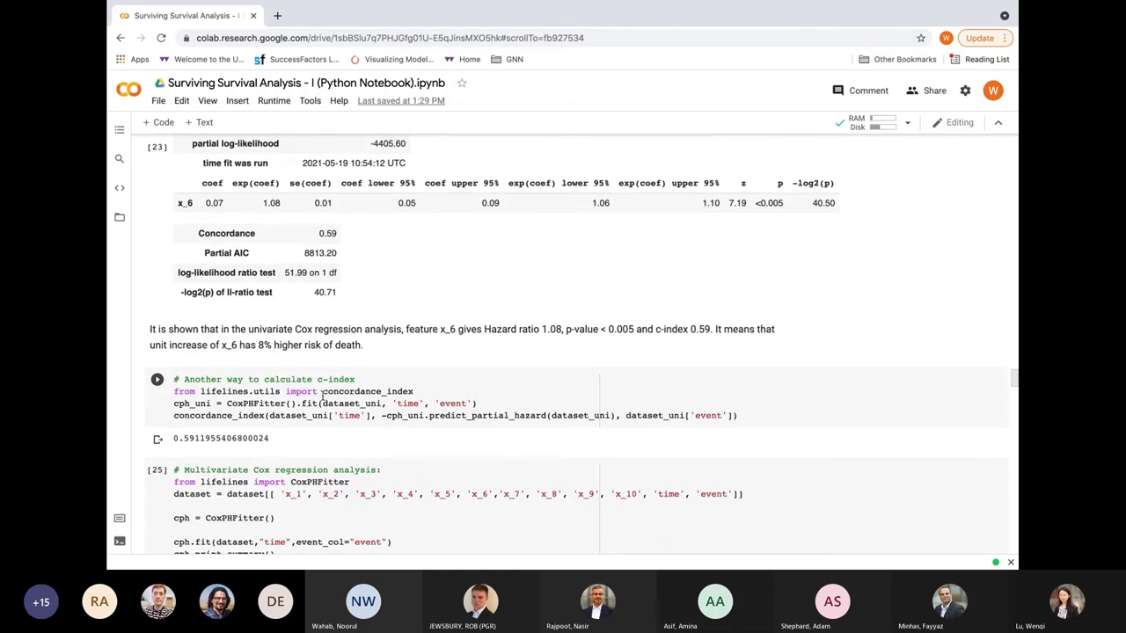
{"action": "mouse_move", "coordinate": [324, 394]}
{"action": "scroll", "coordinate": [441, 419], "scroll_direction": "down", "scroll_amount": 1}
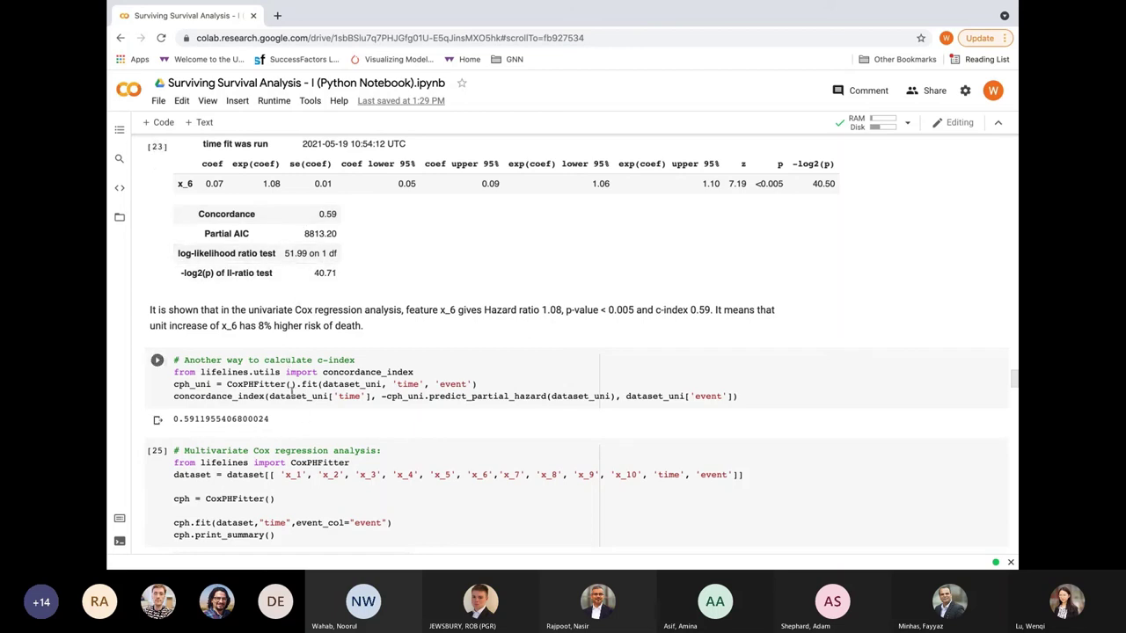
- Examine the multivariate Cox regression code for x_1 to x_10 and its summary of coefficients, hazard ratios, p-values and concordance
{"action": "scroll", "coordinate": [303, 414], "scroll_direction": "down", "scroll_amount": 2}
{"action": "scroll", "coordinate": [304, 413], "scroll_direction": "down", "scroll_amount": 2}
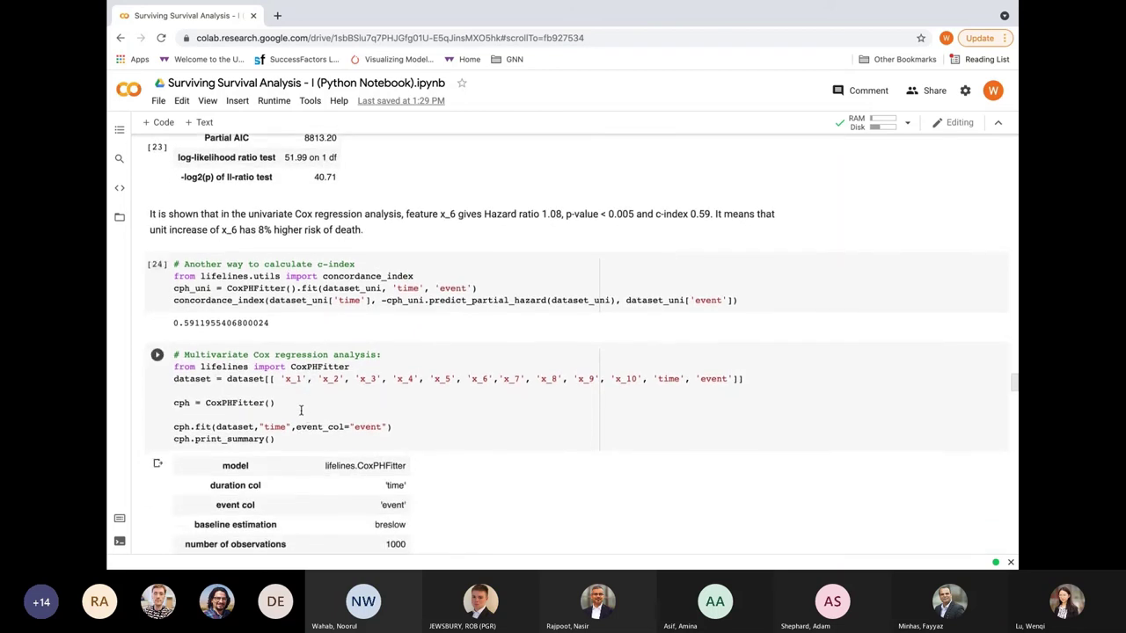
{"action": "scroll", "coordinate": [301, 411], "scroll_direction": "down", "scroll_amount": 1}
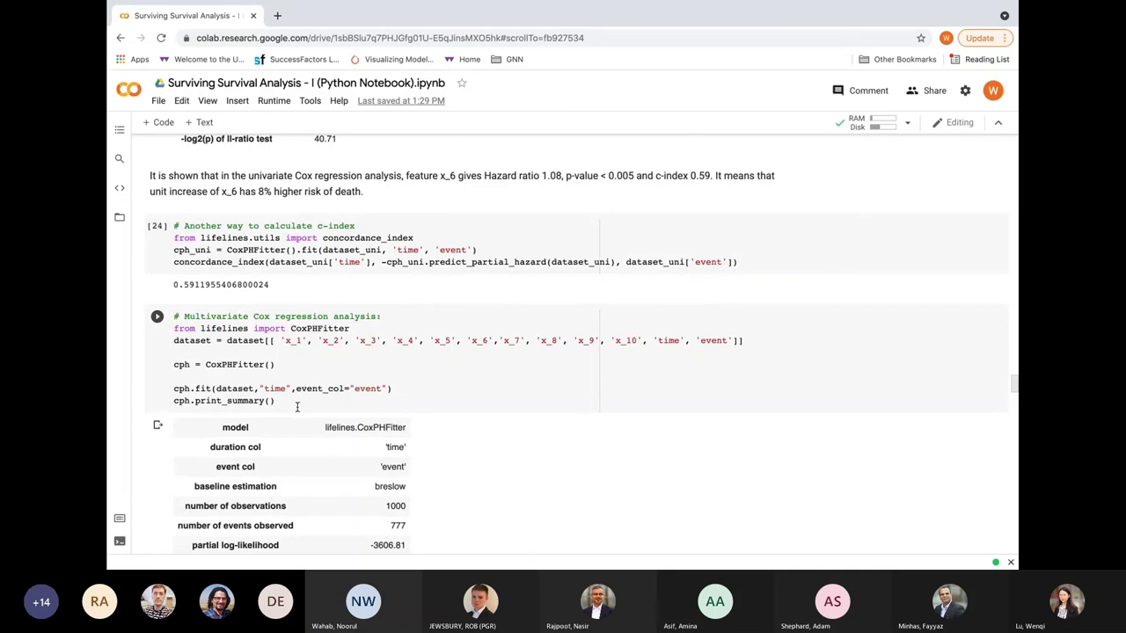
{"action": "scroll", "coordinate": [294, 406], "scroll_direction": "down", "scroll_amount": 1}
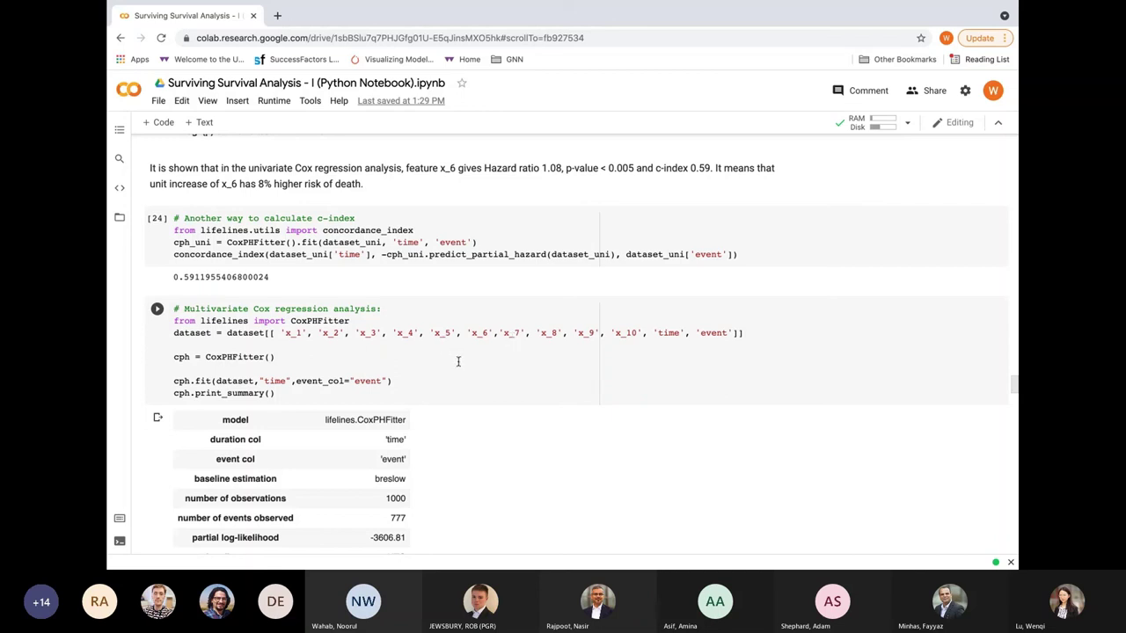
{"action": "scroll", "coordinate": [460, 364], "scroll_direction": "down", "scroll_amount": 2}
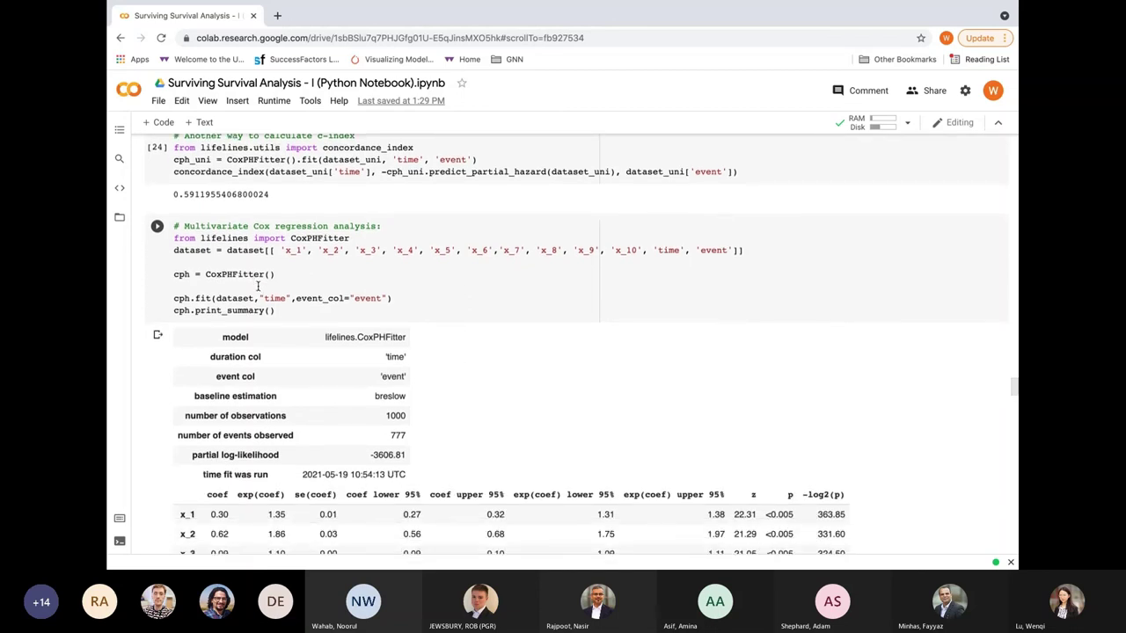
{"action": "scroll", "coordinate": [479, 375], "scroll_direction": "down", "scroll_amount": 6}
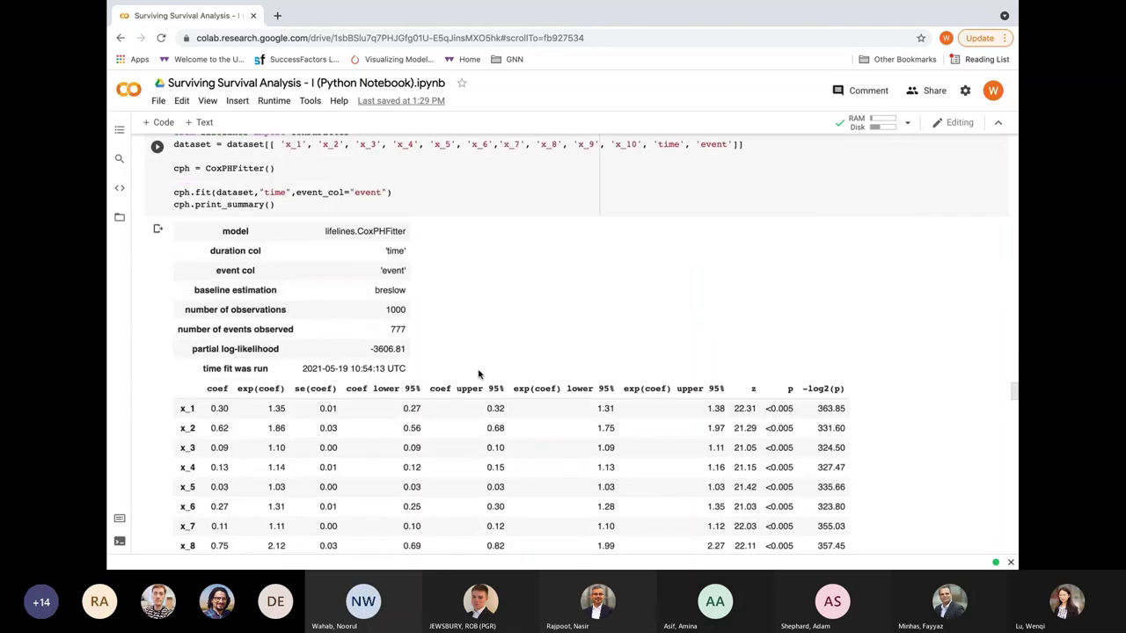
{"action": "scroll", "coordinate": [478, 374], "scroll_direction": "down", "scroll_amount": 1}
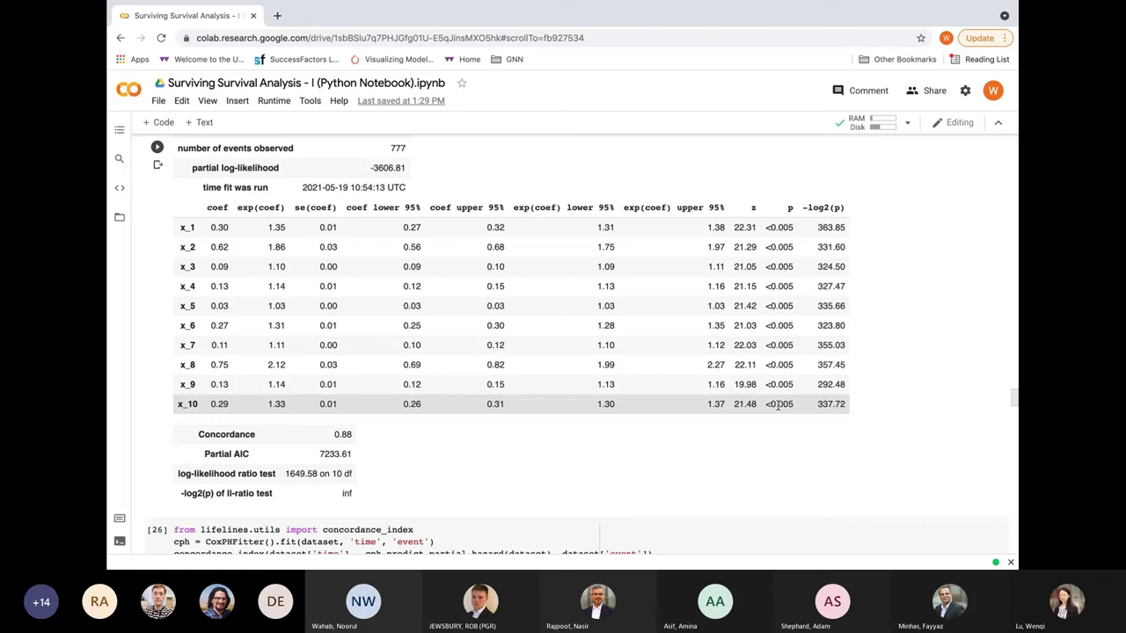
- Review the multivariate Cox model's concordance, the concordance_index calculation, and the note interpreting the x_8 hazard ratio and p-value
{"action": "scroll", "coordinate": [286, 479], "scroll_direction": "down", "scroll_amount": 2}
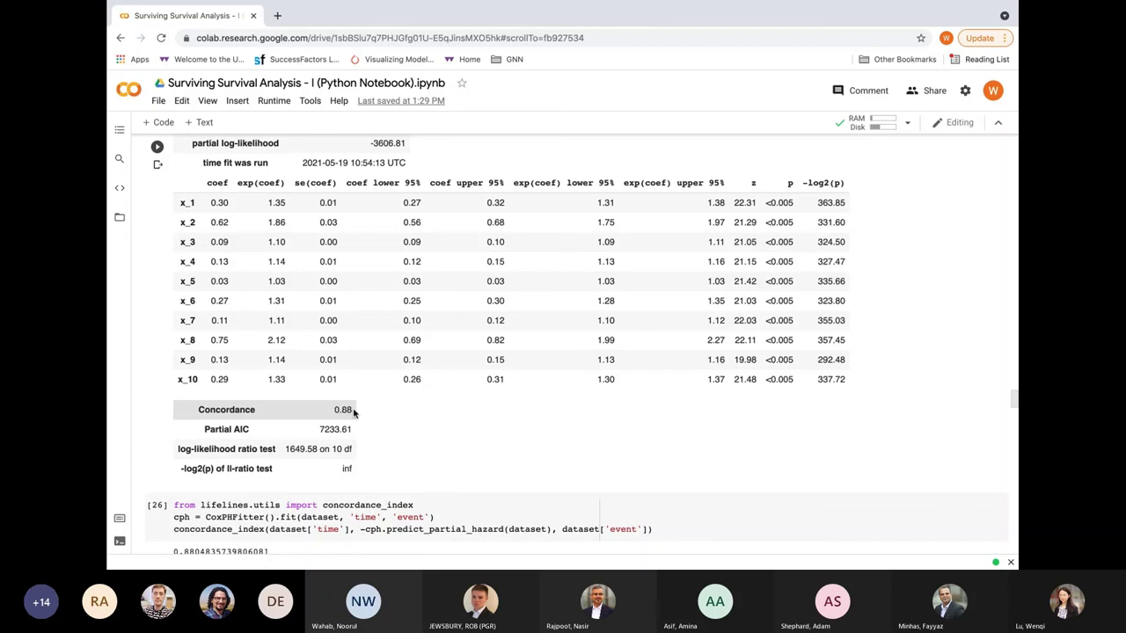
{"action": "scroll", "coordinate": [356, 415], "scroll_direction": "down", "scroll_amount": 3}
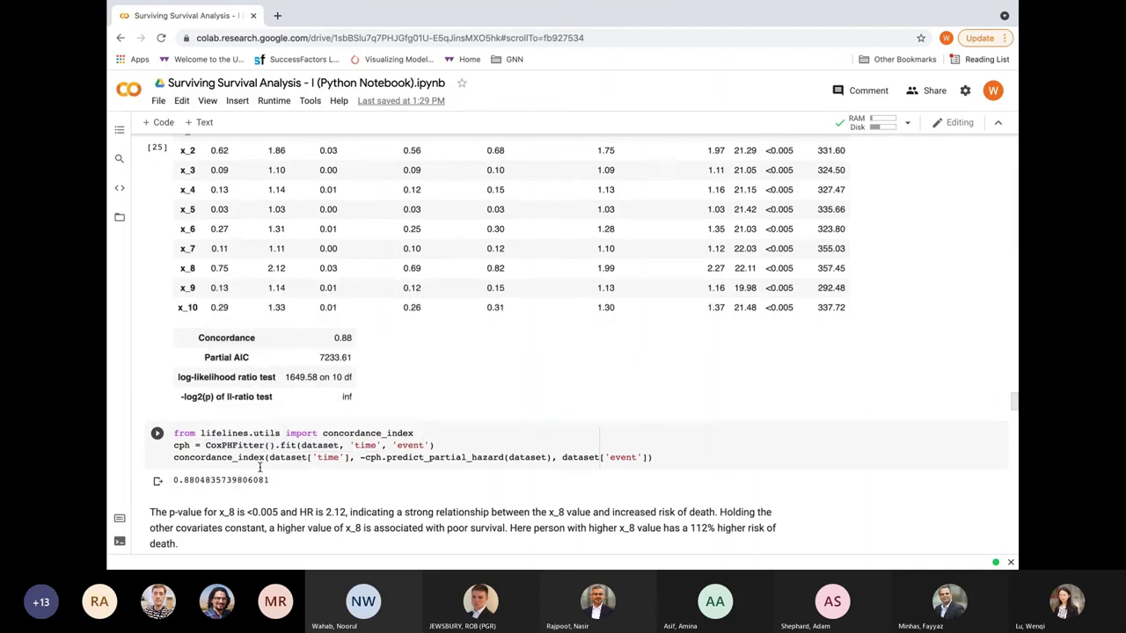
{"action": "scroll", "coordinate": [264, 334], "scroll_direction": "up", "scroll_amount": 2}
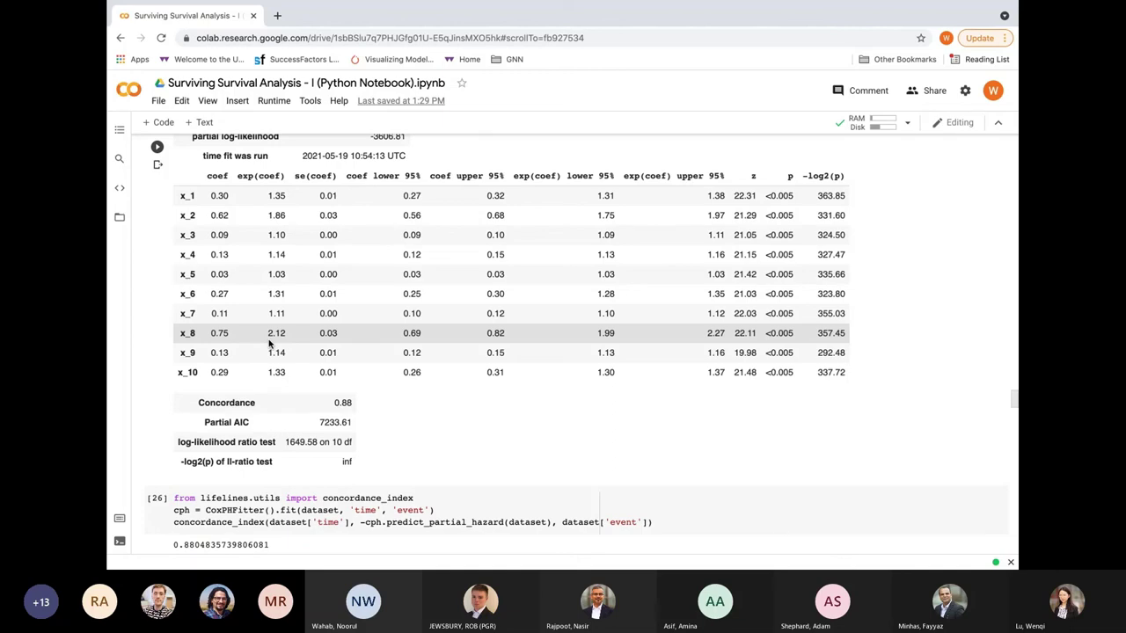
{"action": "scroll", "coordinate": [269, 343], "scroll_direction": "down", "scroll_amount": 5}
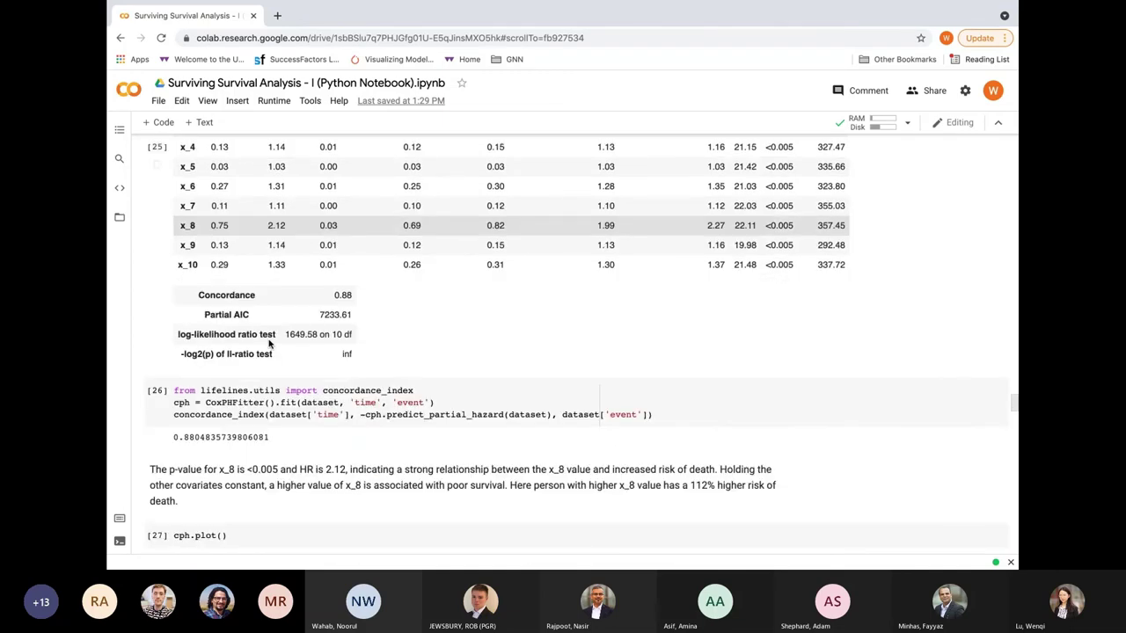
- Examine the cph.plot() chart of log hazard ratios with 95% confidence intervals for covariates x_1 to x_10
{"action": "scroll", "coordinate": [270, 343], "scroll_direction": "down", "scroll_amount": 3}
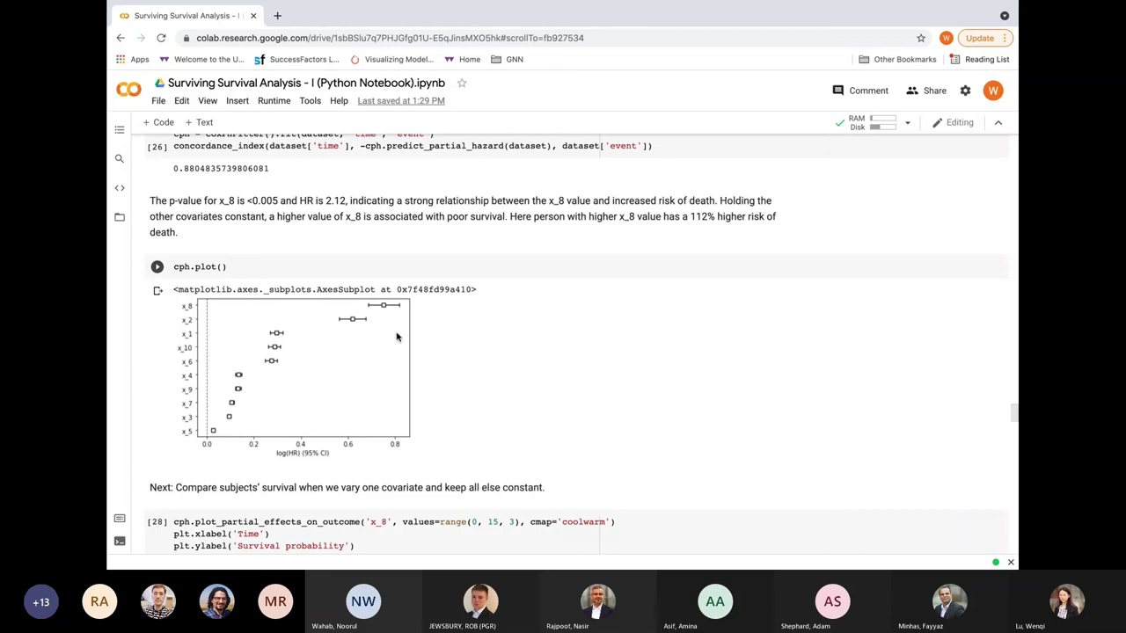
{"action": "scroll", "coordinate": [438, 355], "scroll_direction": "down", "scroll_amount": 1}
{"action": "scroll", "coordinate": [438, 354], "scroll_direction": "down", "scroll_amount": 3}
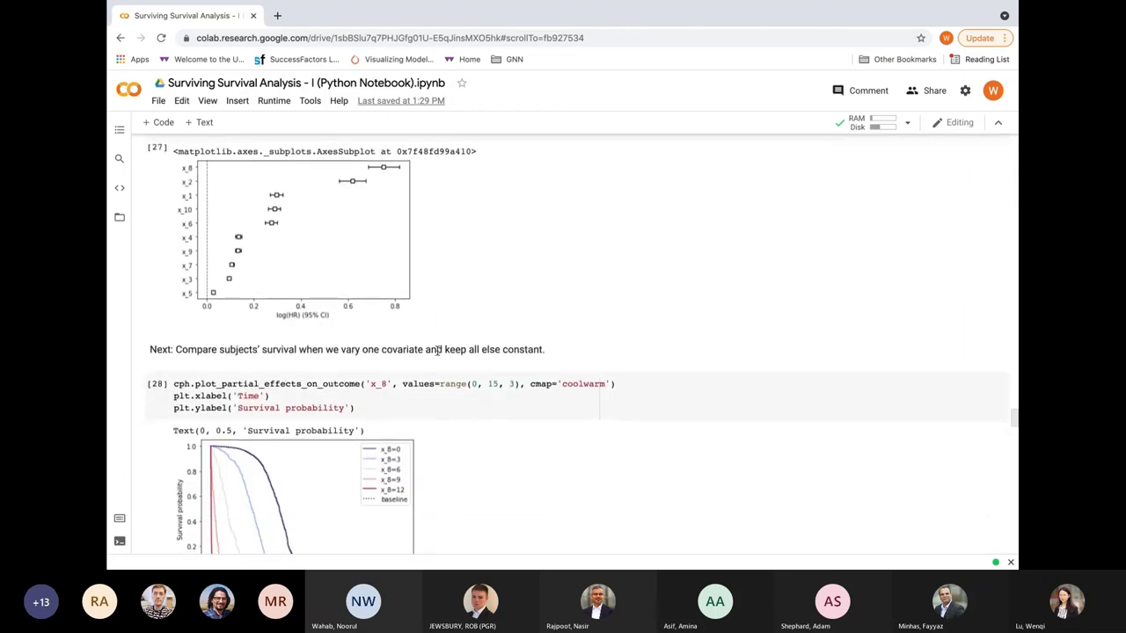
- Examine the partial-effects code and survival curves that vary x_8 over range(0, 15, 3) while keeping other covariates constant
{"action": "scroll", "coordinate": [437, 354], "scroll_direction": "down", "scroll_amount": 1}
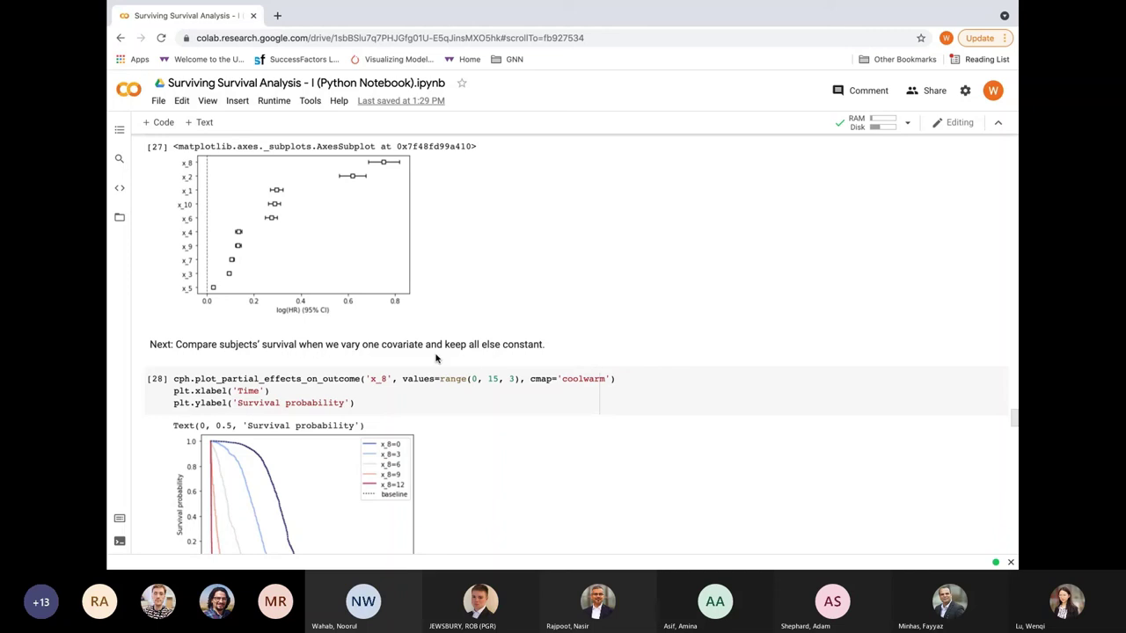
{"action": "scroll", "coordinate": [378, 387], "scroll_direction": "down", "scroll_amount": 1}
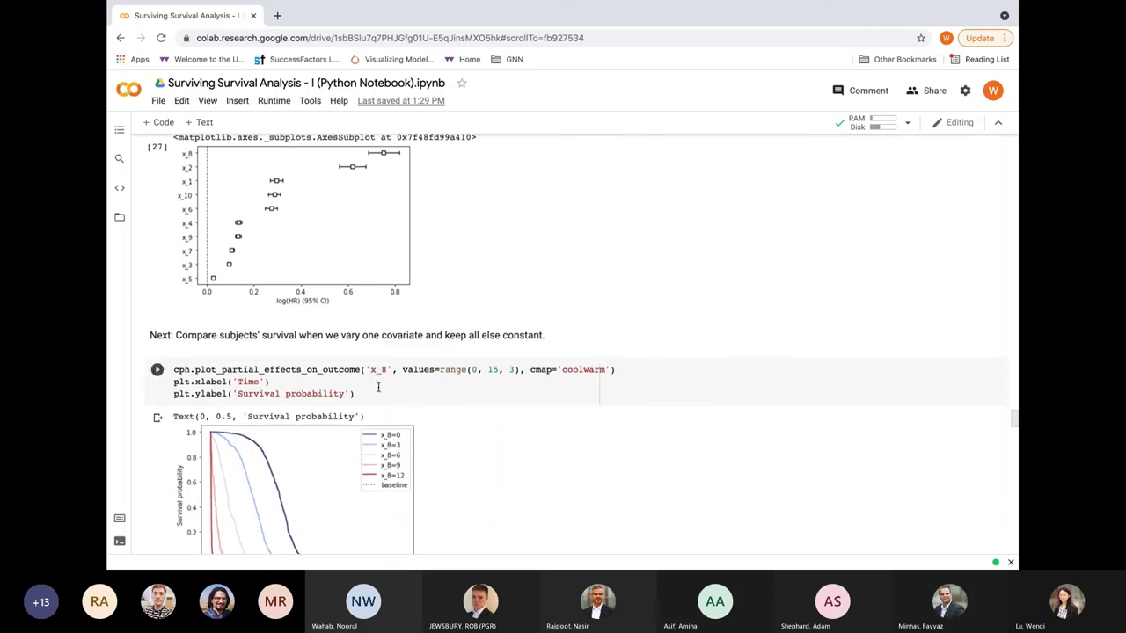
{"action": "scroll", "coordinate": [378, 387], "scroll_direction": "down", "scroll_amount": 2}
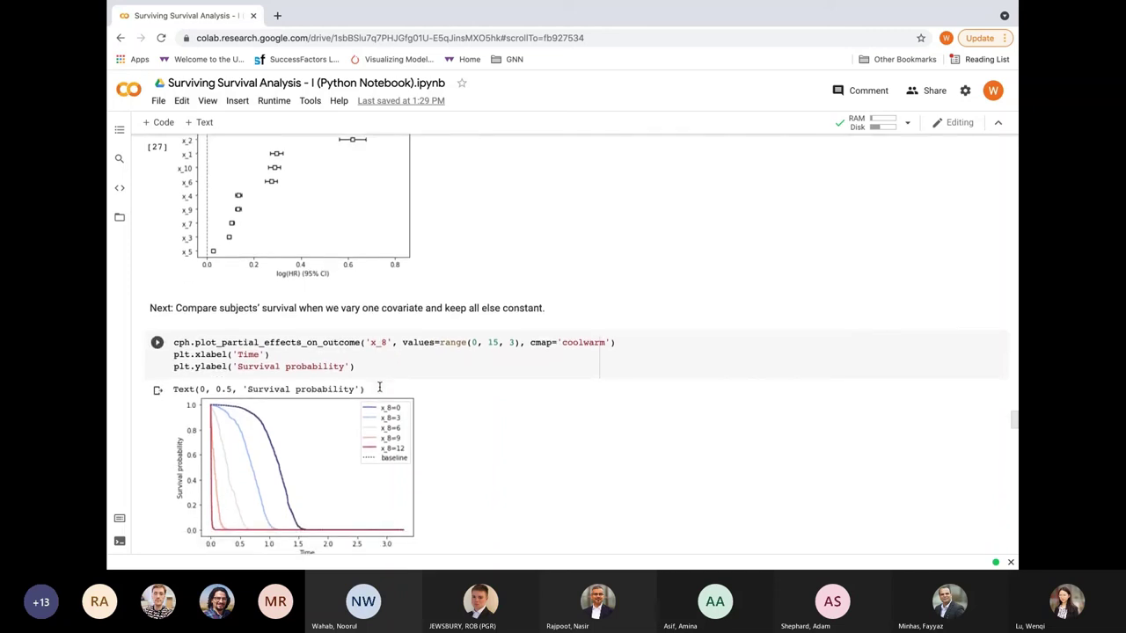
{"action": "scroll", "coordinate": [379, 387], "scroll_direction": "down", "scroll_amount": 2}
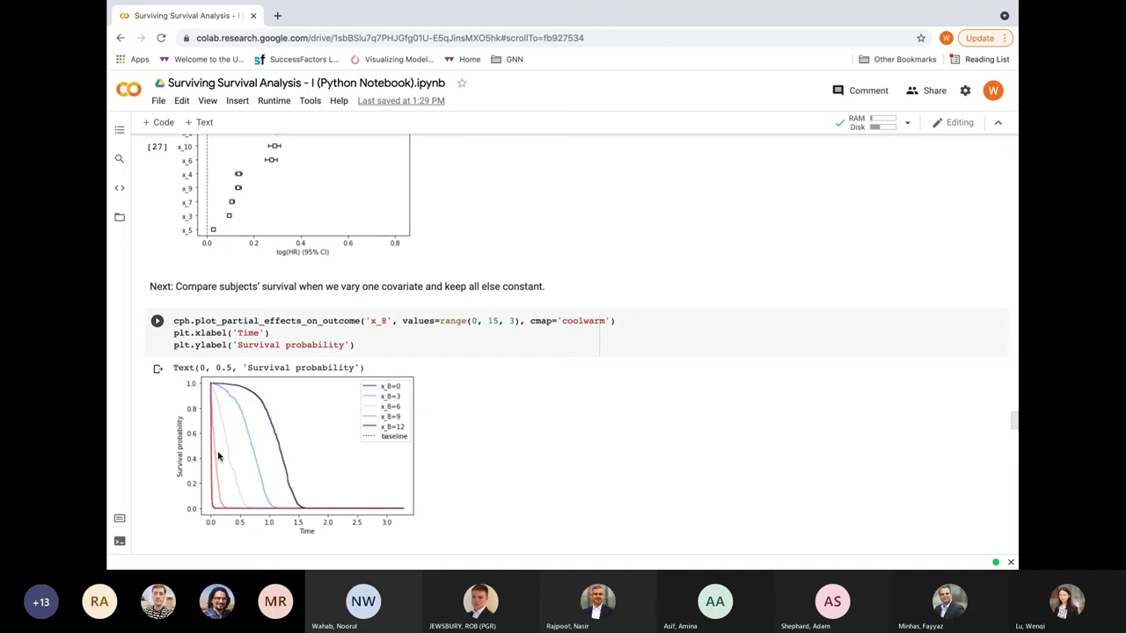
{"action": "scroll", "coordinate": [208, 461], "scroll_direction": "down", "scroll_amount": 1}
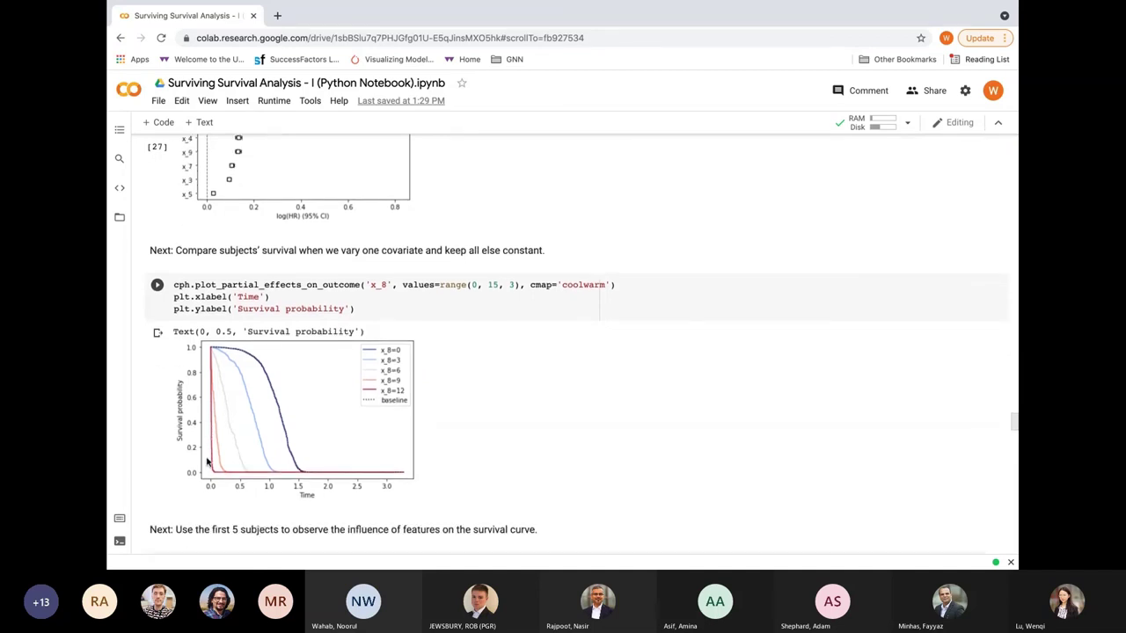
{"action": "scroll", "coordinate": [208, 462], "scroll_direction": "down", "scroll_amount": 1}
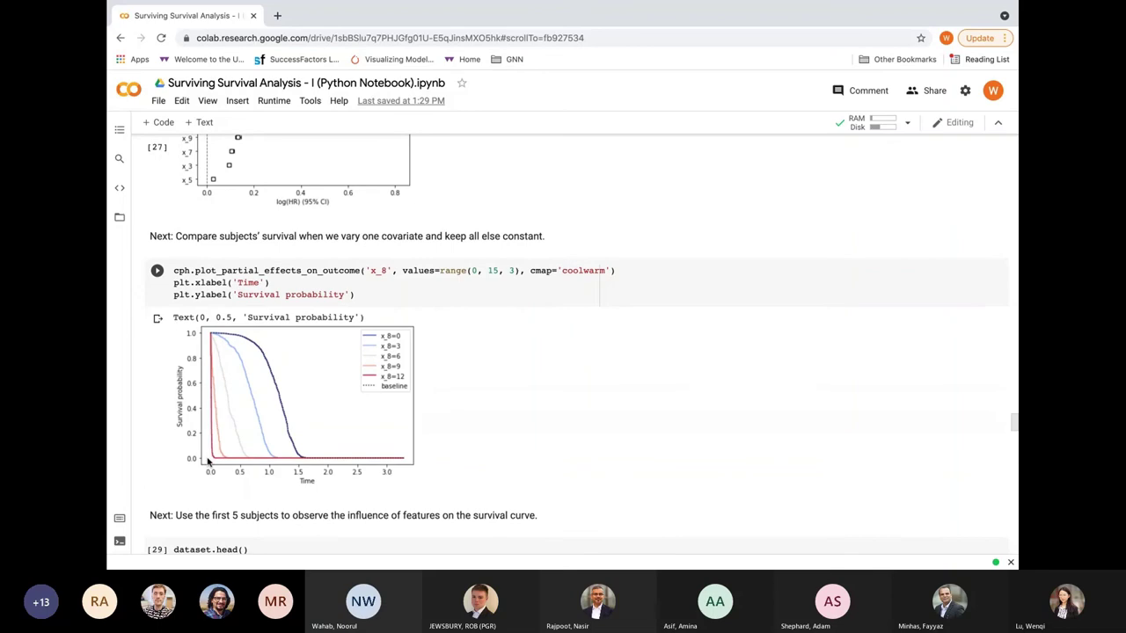
- Compare the feature values of the first 5 subjects with their predicted survival curves, and read the note on subject 2
{"action": "scroll", "coordinate": [208, 461], "scroll_direction": "down", "scroll_amount": 6}
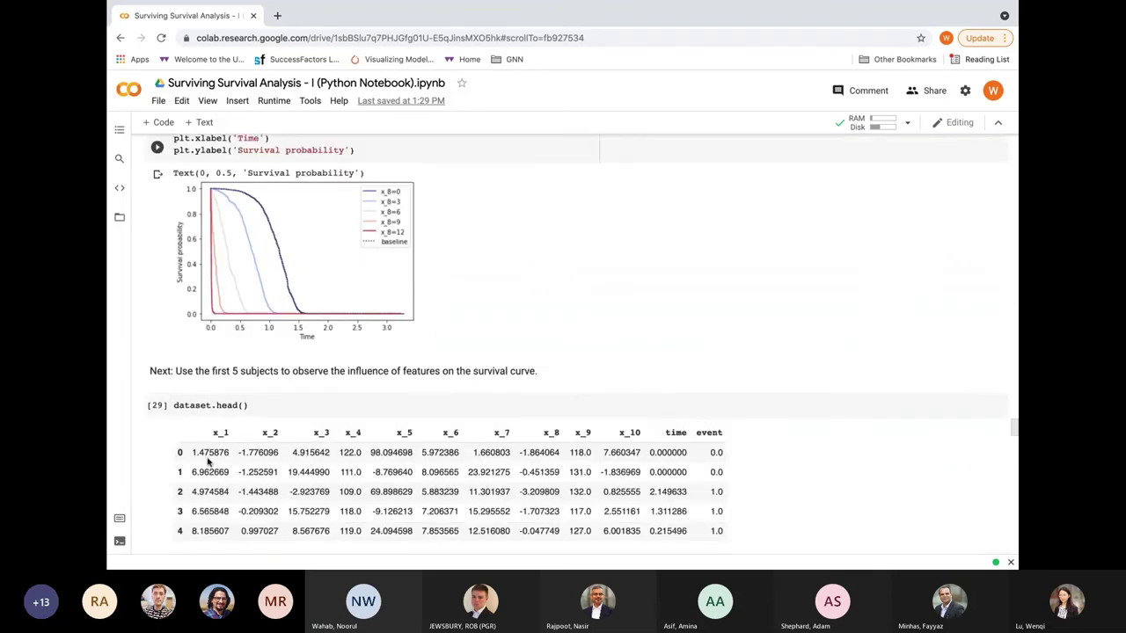
{"action": "scroll", "coordinate": [209, 458], "scroll_direction": "down", "scroll_amount": 2}
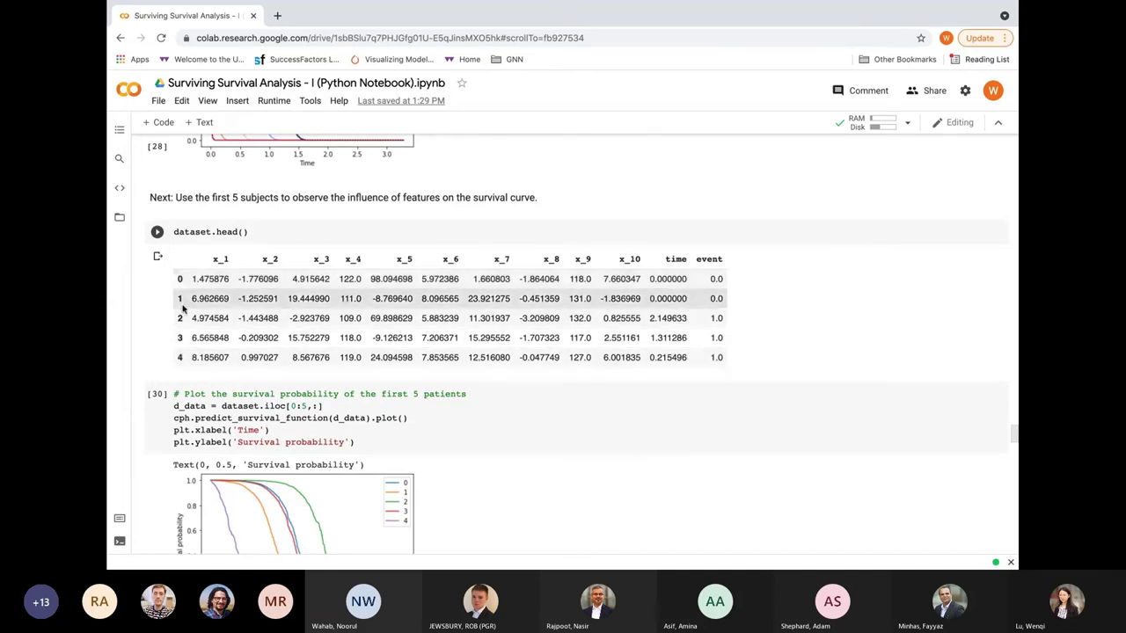
{"action": "scroll", "coordinate": [211, 338], "scroll_direction": "down", "scroll_amount": 2}
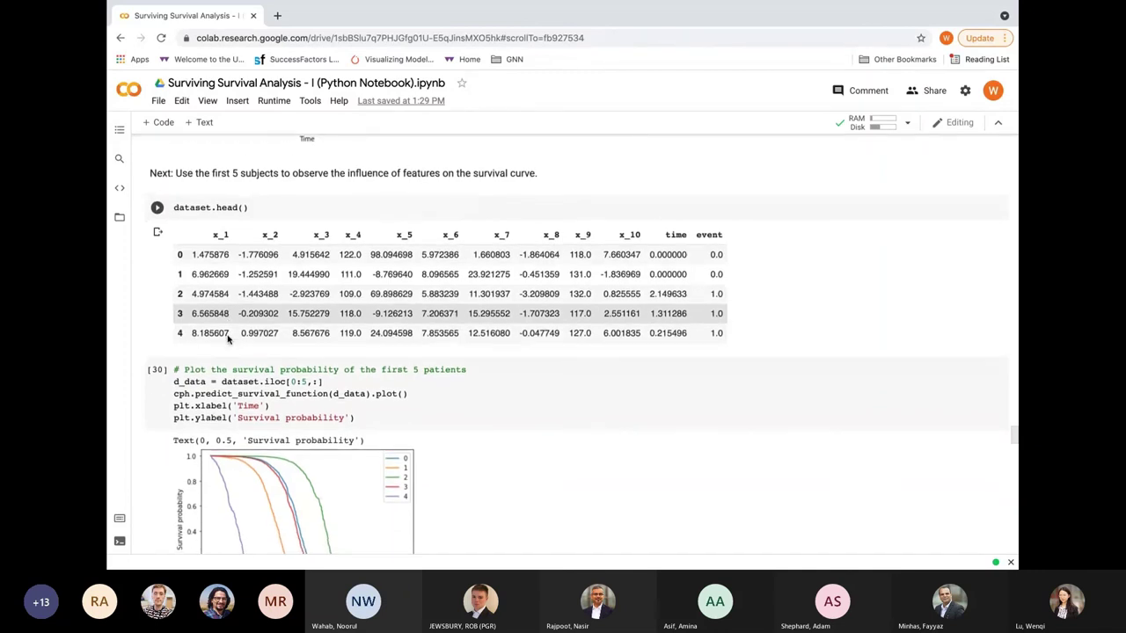
{"action": "scroll", "coordinate": [229, 335], "scroll_direction": "down", "scroll_amount": 1}
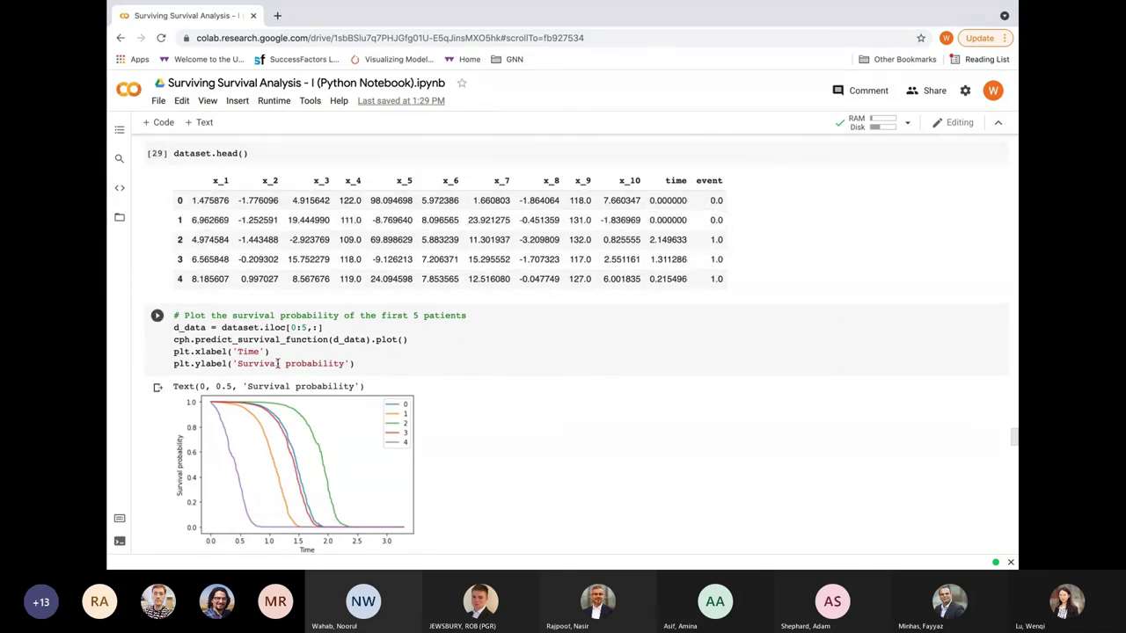
{"action": "scroll", "coordinate": [277, 364], "scroll_direction": "down", "scroll_amount": 3}
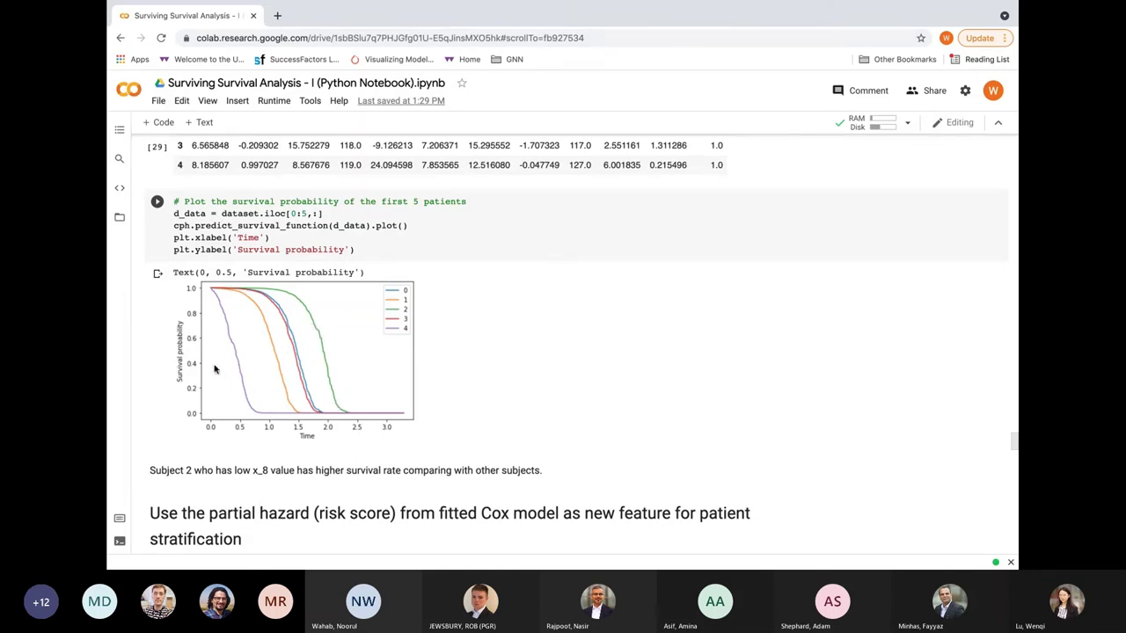
{"action": "scroll", "coordinate": [255, 247], "scroll_direction": "up", "scroll_amount": 2}
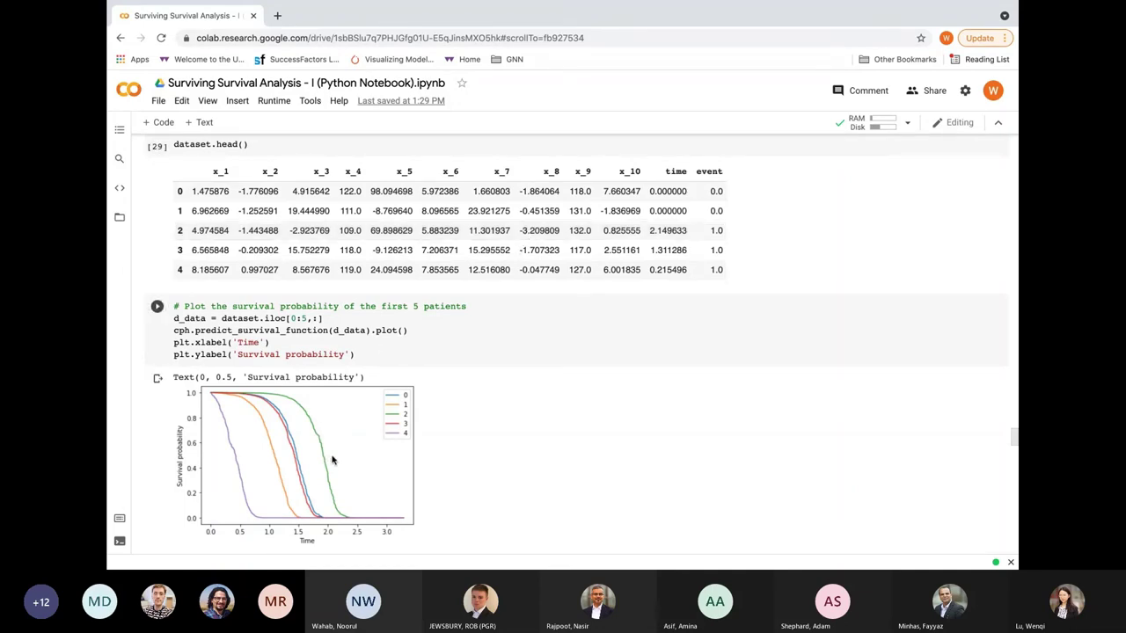
- Review the patient stratification section's StratifiedShuffleSplit code dividing the dataset into training and test sets by the event column
{"action": "scroll", "coordinate": [333, 459], "scroll_direction": "down", "scroll_amount": 5}
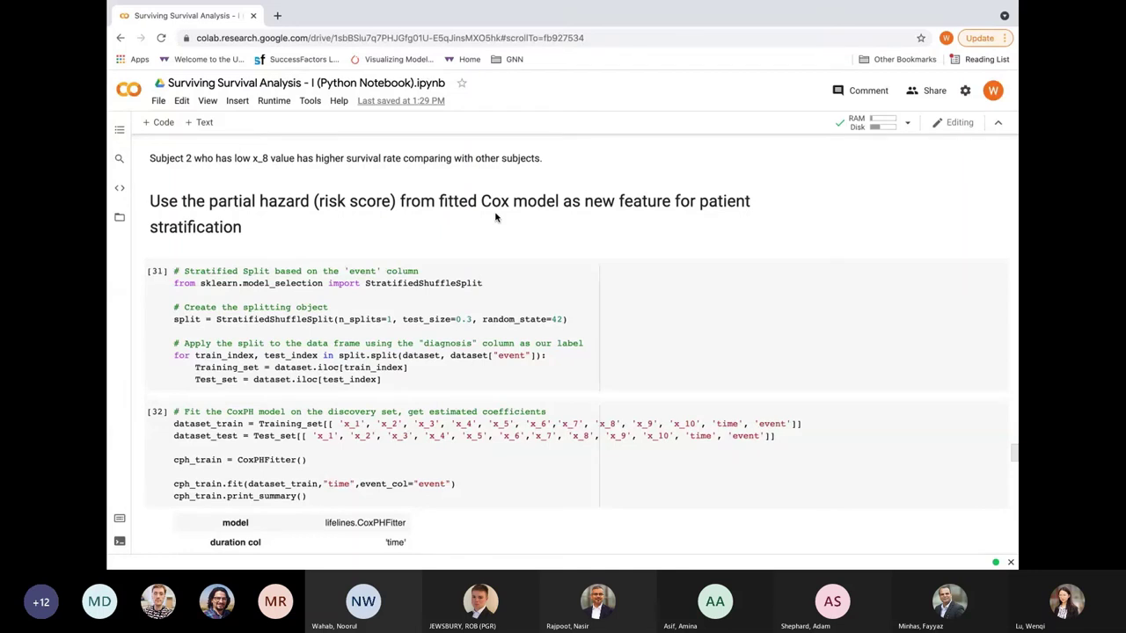
{"action": "scroll", "coordinate": [479, 295], "scroll_direction": "down", "scroll_amount": 1}
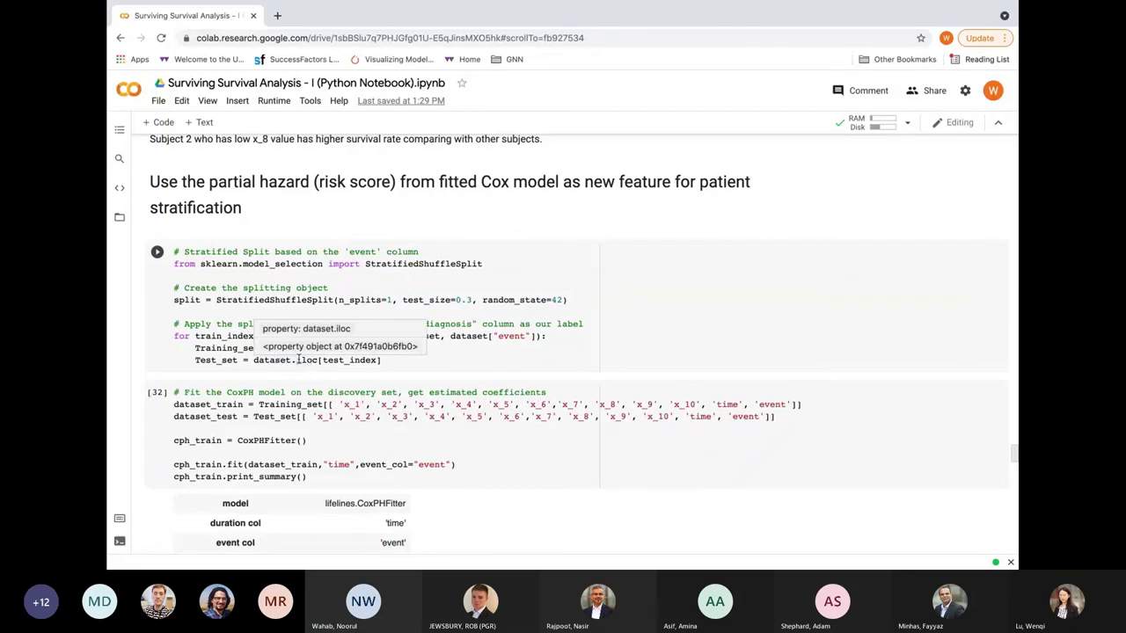
{"action": "scroll", "coordinate": [400, 364], "scroll_direction": "down", "scroll_amount": 2}
- Examine the CoxPHFitter code fitted on the training set and its summary of coefficients, hazard ratios, p-values and concordance
{"action": "scroll", "coordinate": [400, 364], "scroll_direction": "down", "scroll_amount": 3}
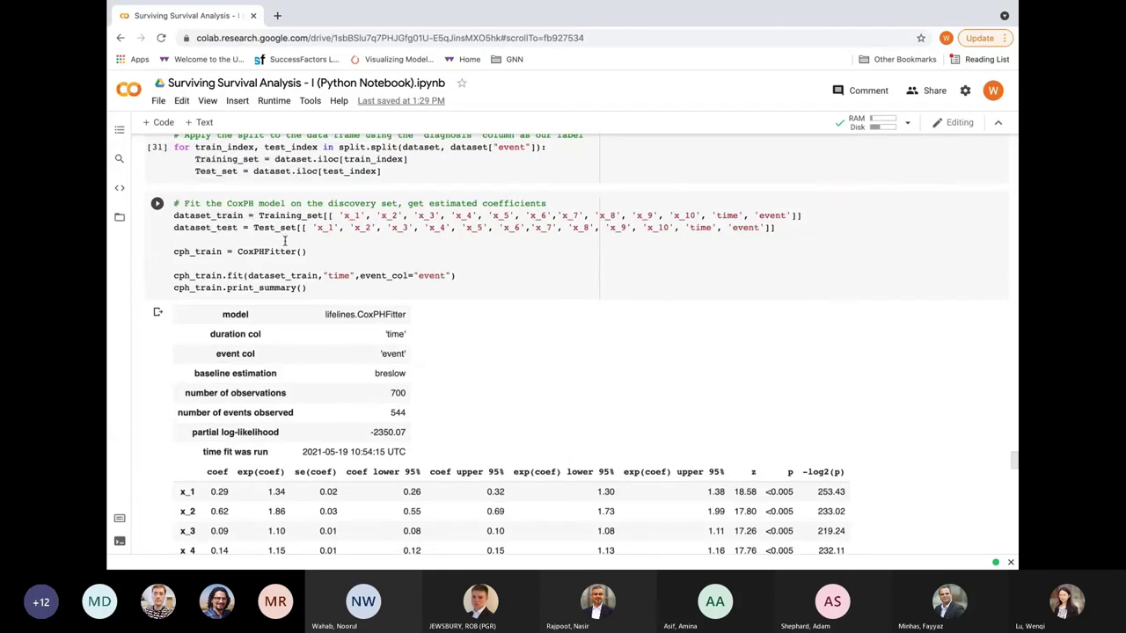
{"action": "scroll", "coordinate": [297, 294], "scroll_direction": "down", "scroll_amount": 2}
{"action": "scroll", "coordinate": [300, 304], "scroll_direction": "down", "scroll_amount": 7}
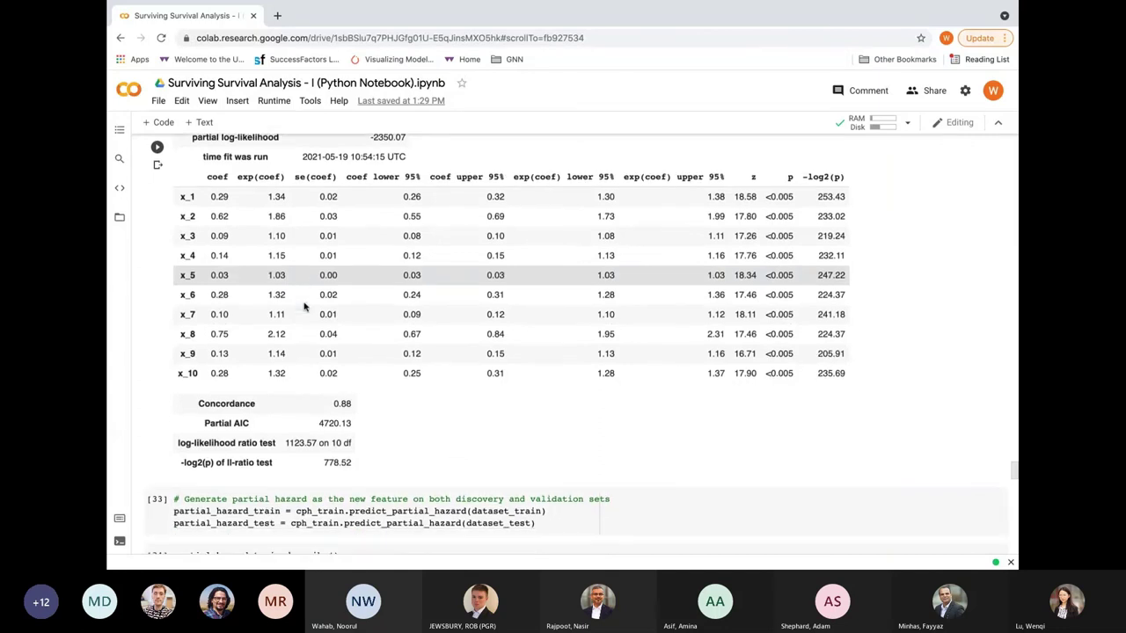
{"action": "scroll", "coordinate": [303, 306], "scroll_direction": "down", "scroll_amount": 1}
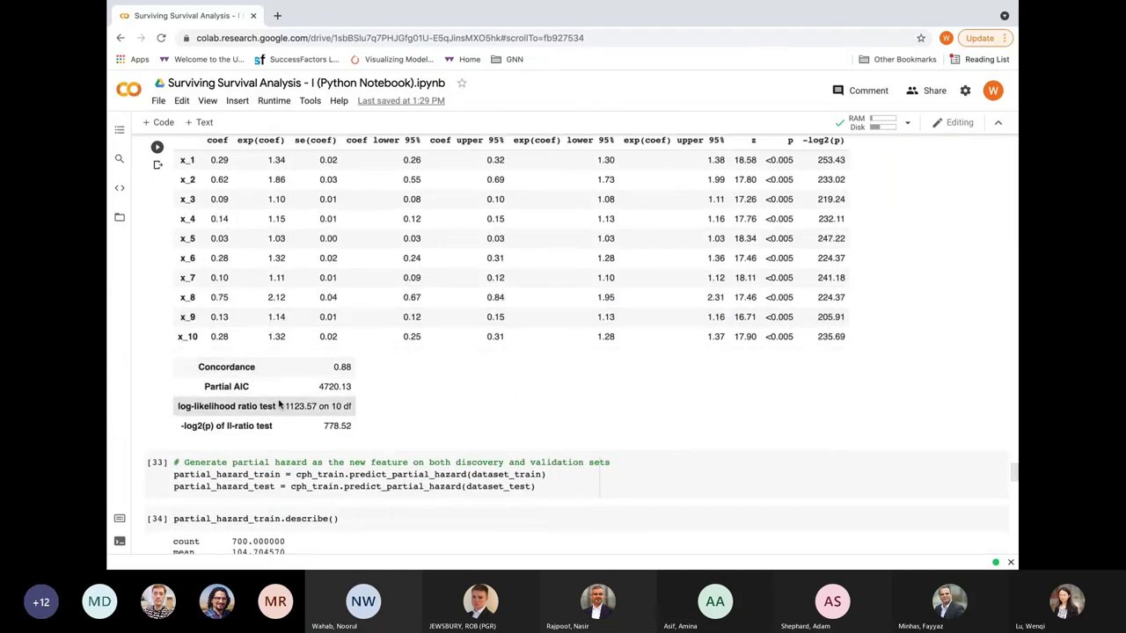
{"action": "scroll", "coordinate": [285, 378], "scroll_direction": "down", "scroll_amount": 1}
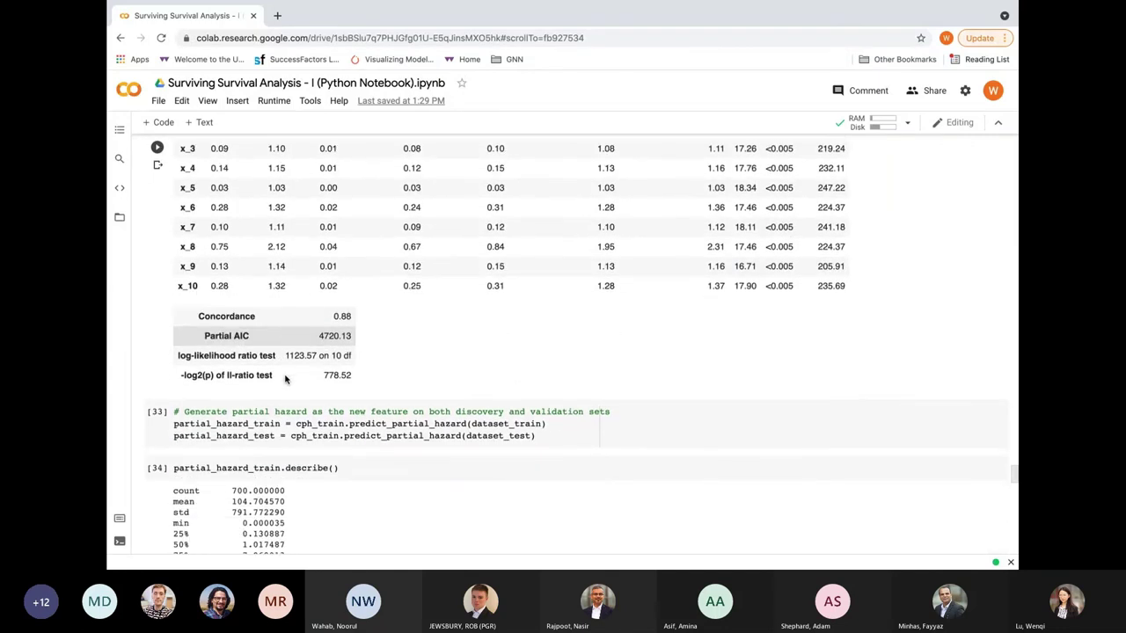
- Review the partial hazard predictions for the discovery and validation sets and the descriptive statistics of partial_hazard_train
{"action": "scroll", "coordinate": [285, 379], "scroll_direction": "down", "scroll_amount": 2}
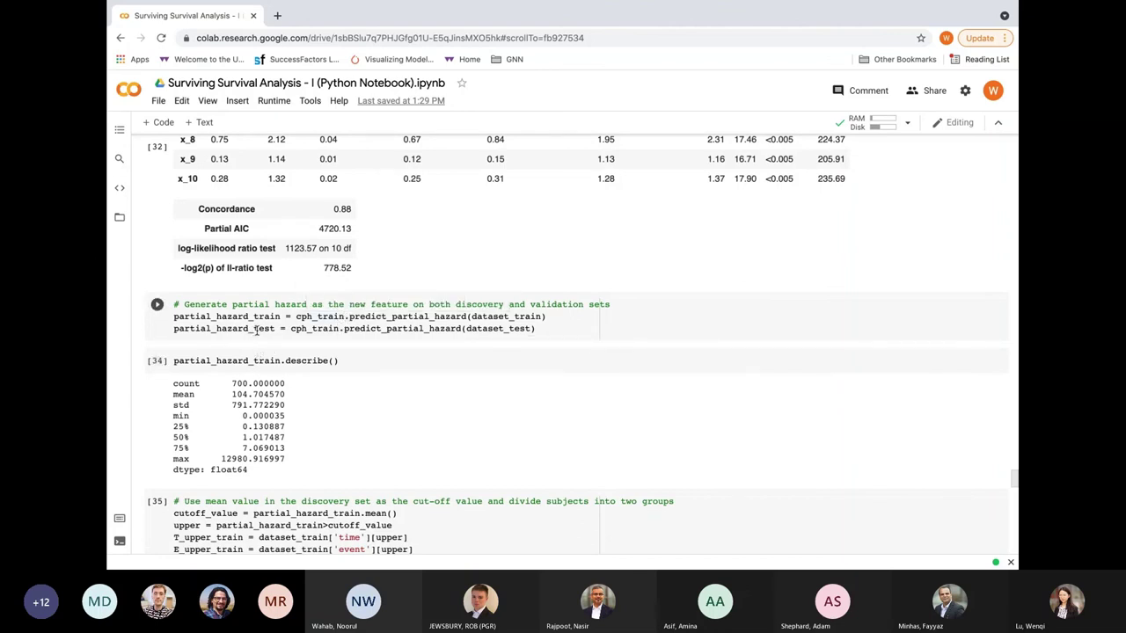
{"action": "mouse_move", "coordinate": [256, 329]}
{"action": "scroll", "coordinate": [343, 374], "scroll_direction": "down", "scroll_amount": 1}
- Examine the mean partial-hazard cut-off split of the discovery set with its Kaplan-Meier curves, at-risk counts and log-rank test
{"action": "scroll", "coordinate": [343, 376], "scroll_direction": "down", "scroll_amount": 3}
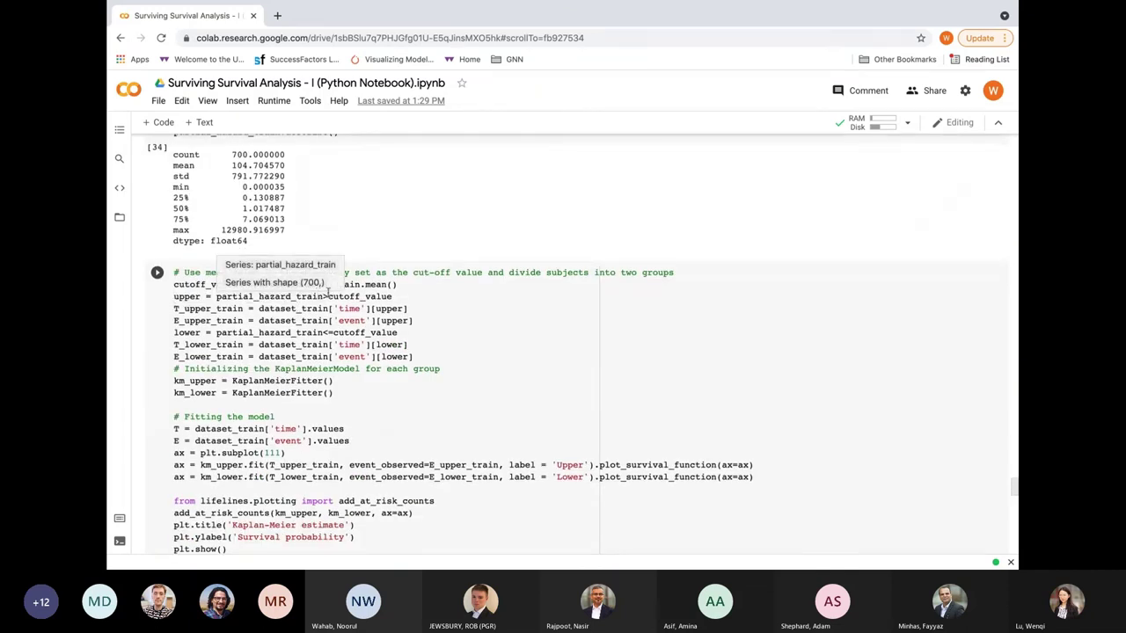
{"action": "mouse_move", "coordinate": [368, 285]}
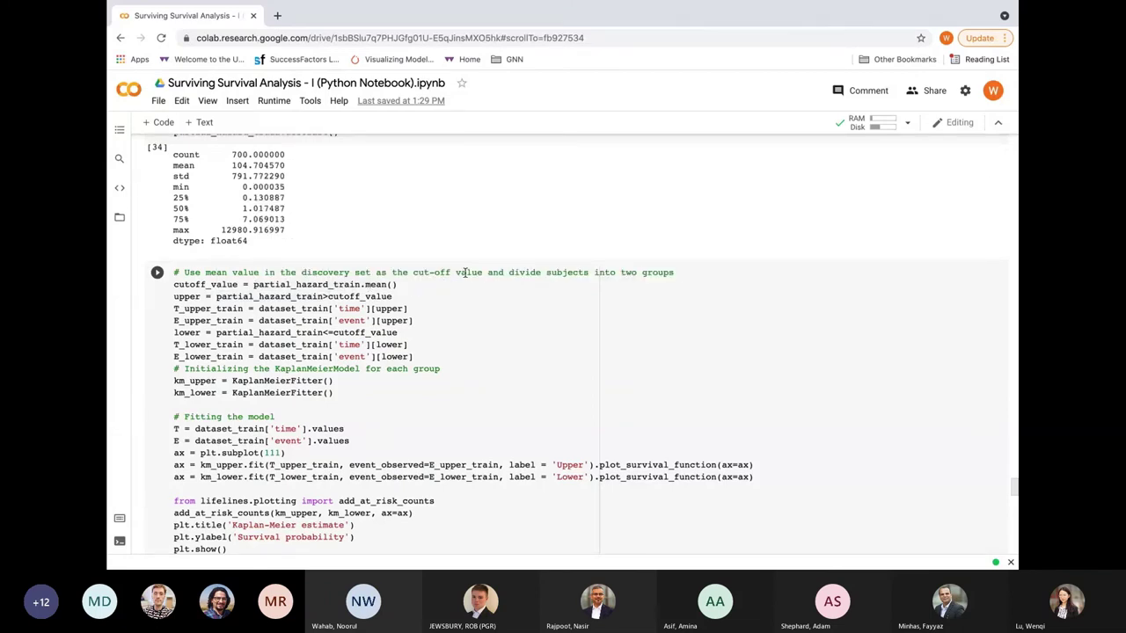
{"action": "scroll", "coordinate": [465, 274], "scroll_direction": "down", "scroll_amount": 4}
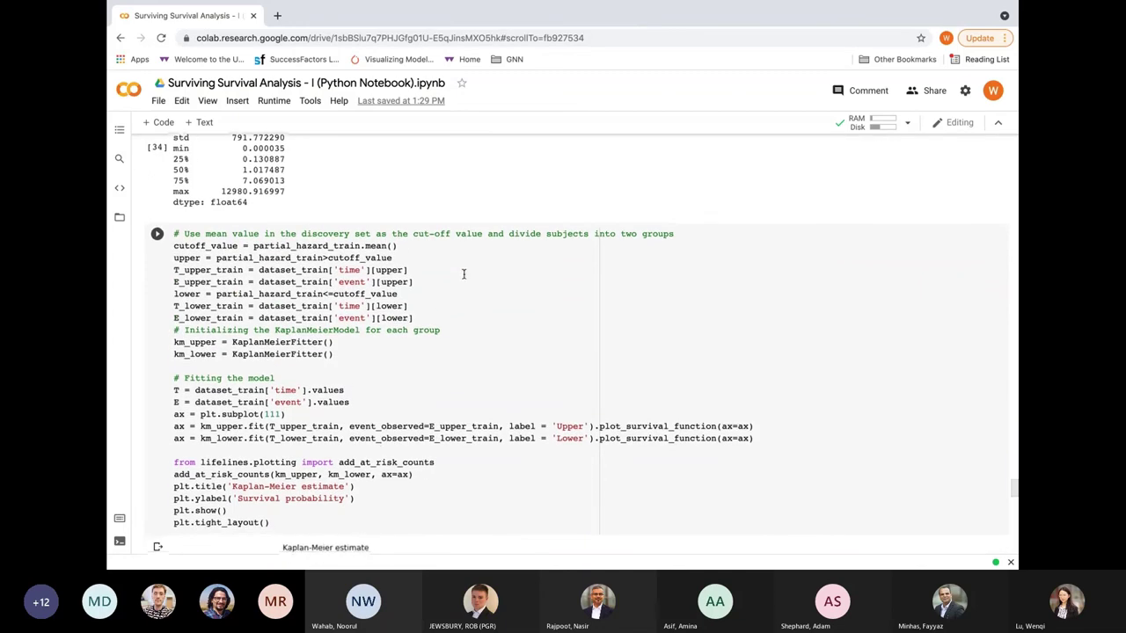
{"action": "scroll", "coordinate": [464, 273], "scroll_direction": "down", "scroll_amount": 4}
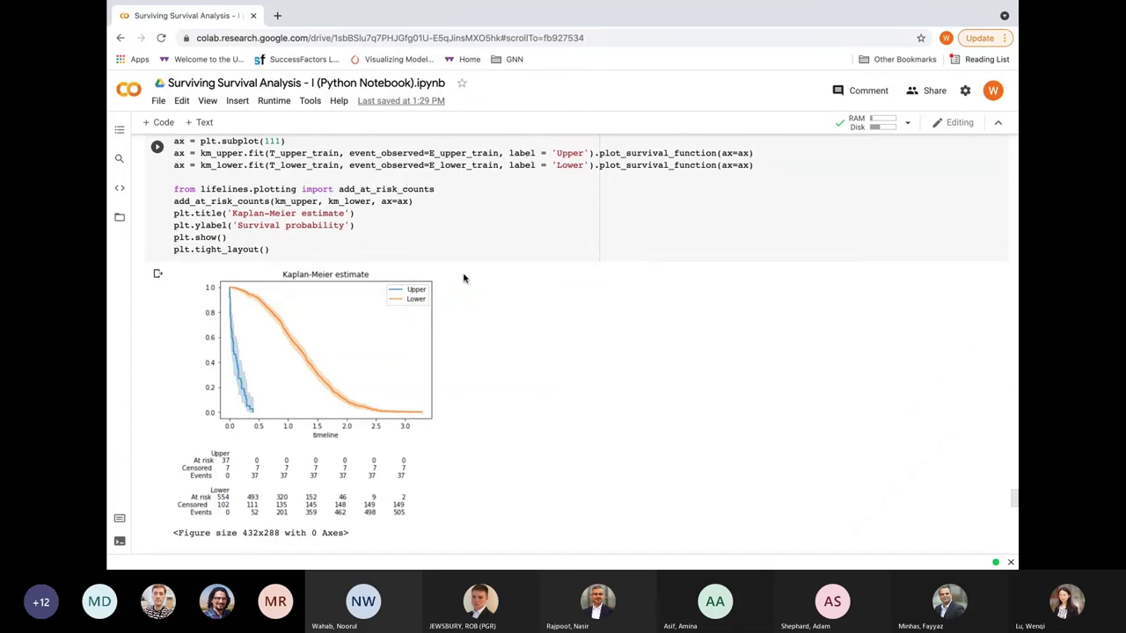
{"action": "scroll", "coordinate": [464, 278], "scroll_direction": "down", "scroll_amount": 5}
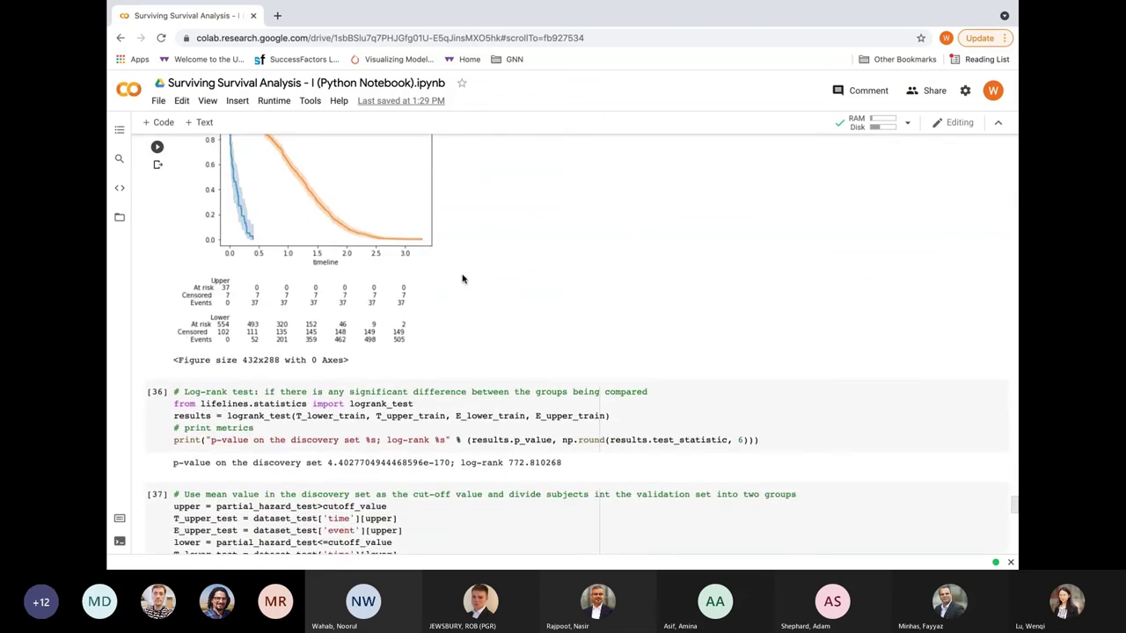
{"action": "scroll", "coordinate": [465, 278], "scroll_direction": "down", "scroll_amount": 1}
{"action": "scroll", "coordinate": [319, 424], "scroll_direction": "down", "scroll_amount": 1}
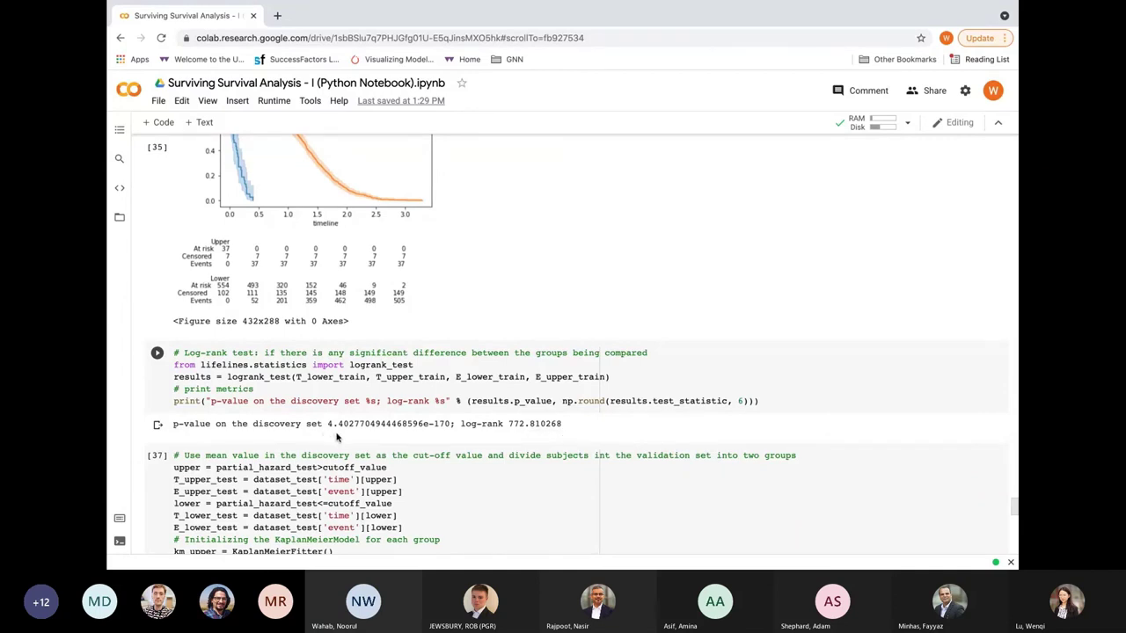
- Examine the validation set split using the discovery cut-off, with its Kaplan-Meier curves, at-risk counts and log-rank p-value
{"action": "scroll", "coordinate": [380, 433], "scroll_direction": "down", "scroll_amount": 2}
{"action": "scroll", "coordinate": [380, 433], "scroll_direction": "down", "scroll_amount": 3}
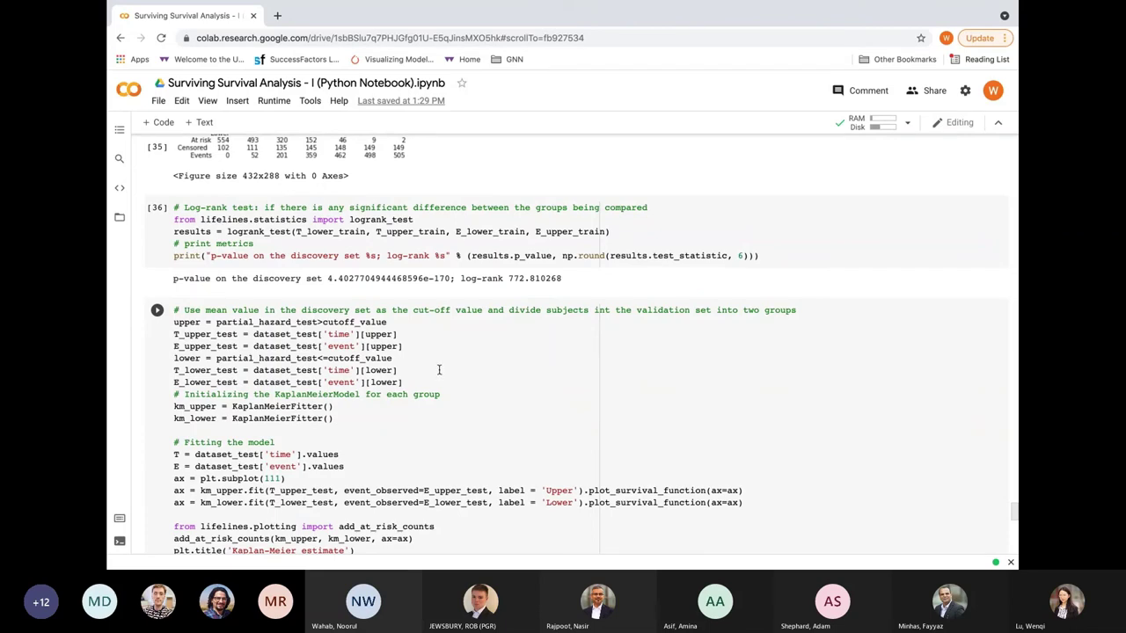
{"action": "scroll", "coordinate": [409, 380], "scroll_direction": "down", "scroll_amount": 3}
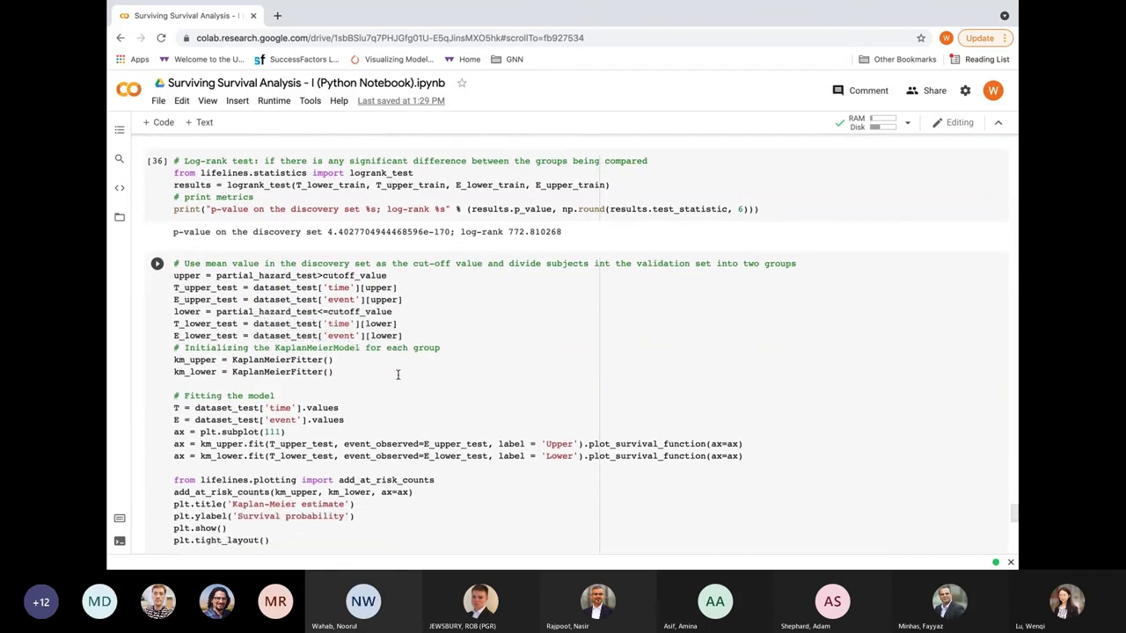
{"action": "scroll", "coordinate": [397, 373], "scroll_direction": "down", "scroll_amount": 2}
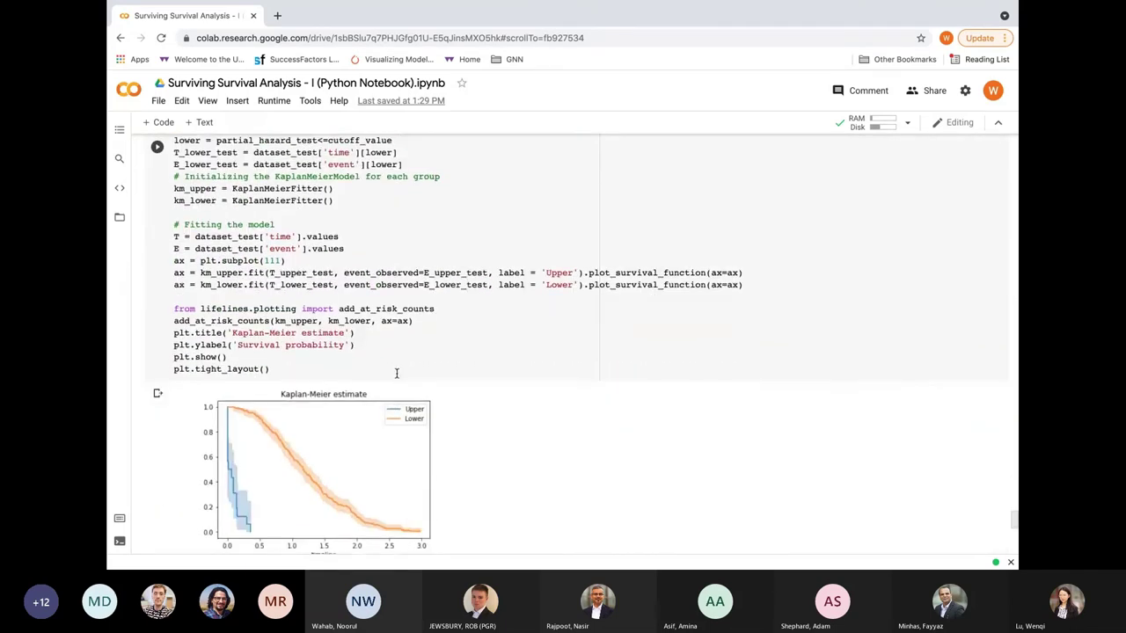
{"action": "scroll", "coordinate": [397, 379], "scroll_direction": "down", "scroll_amount": 2}
{"action": "scroll", "coordinate": [397, 378], "scroll_direction": "down", "scroll_amount": 6}
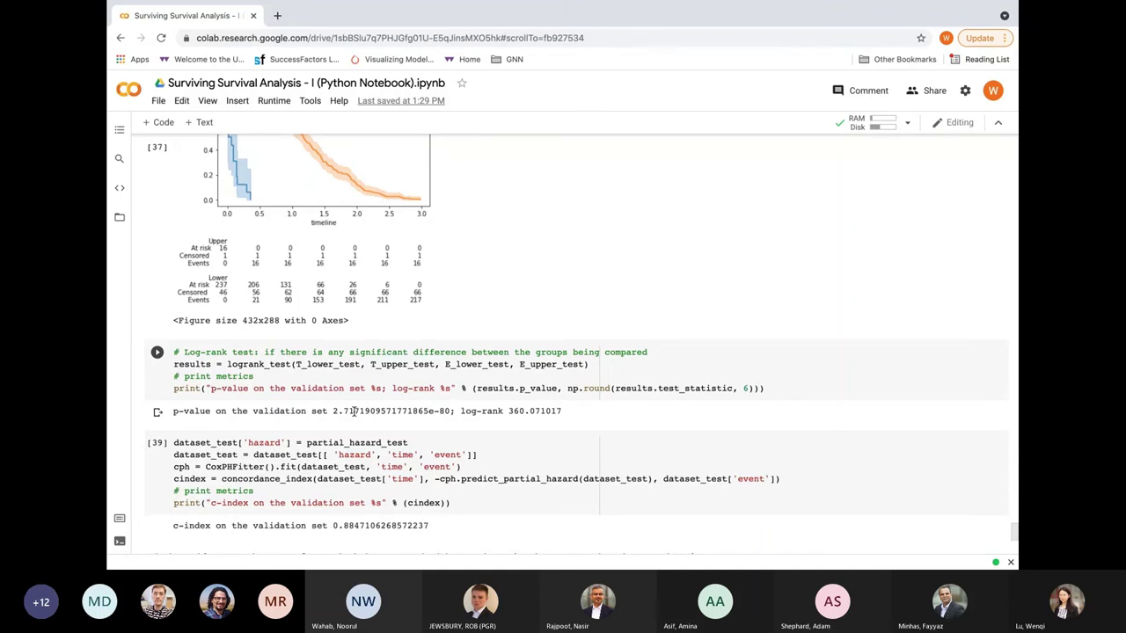
- Review the validation set's concordance index code and open the unsupported cell at the notebook's end to display its links on other evaluation metrics
{"action": "scroll", "coordinate": [354, 411], "scroll_direction": "down", "scroll_amount": 1}
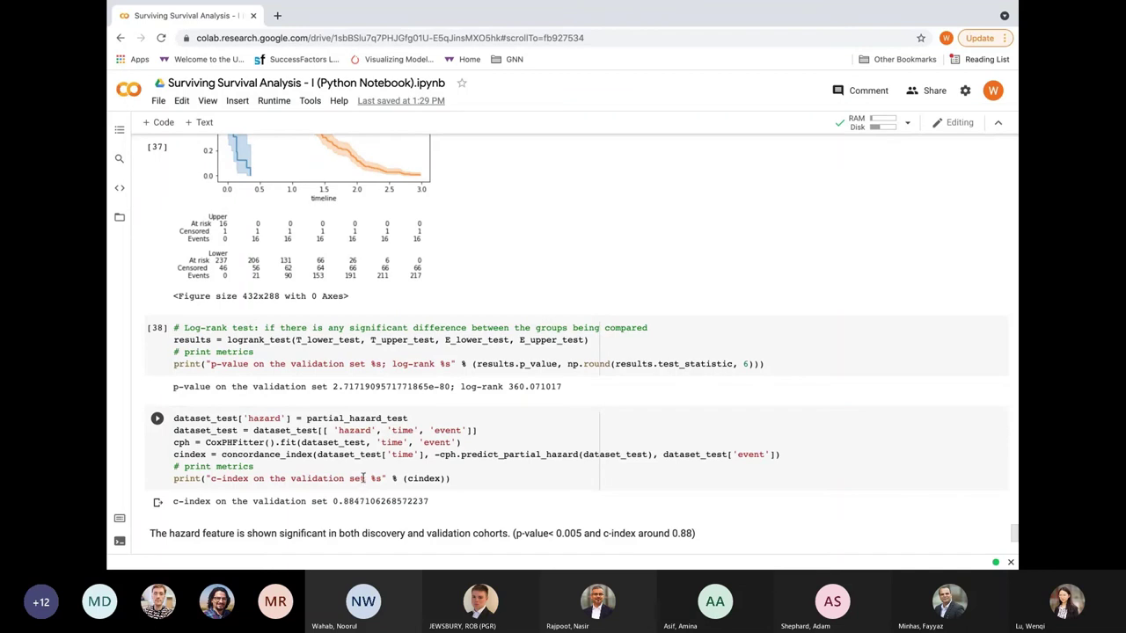
{"action": "key", "text": "shift+Return"}
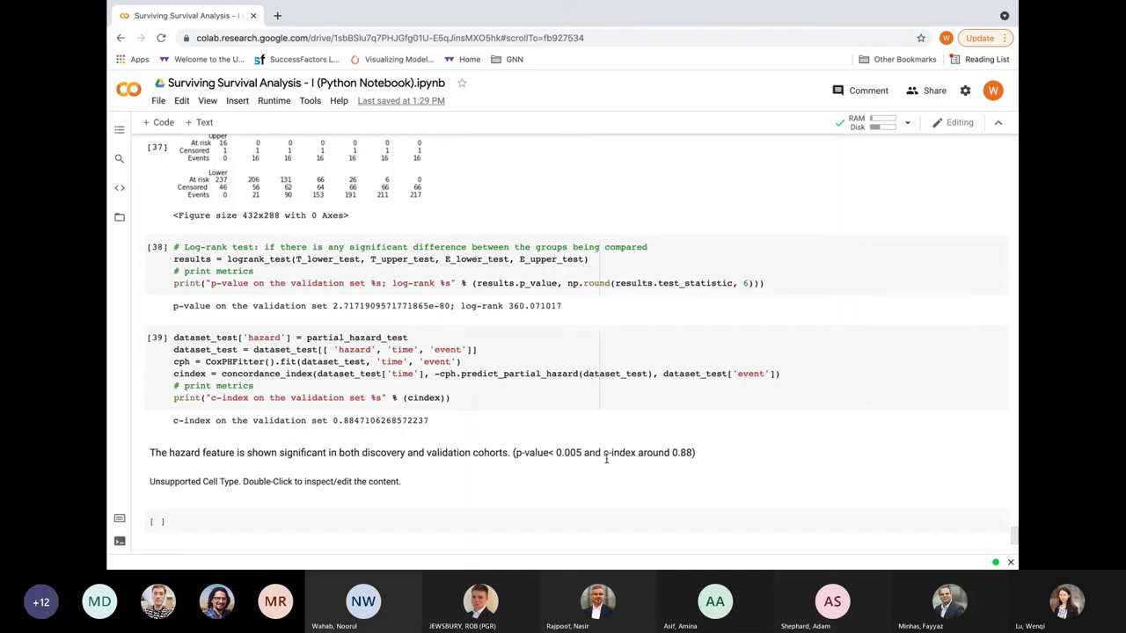
{"action": "double_click", "coordinate": [327, 483]}
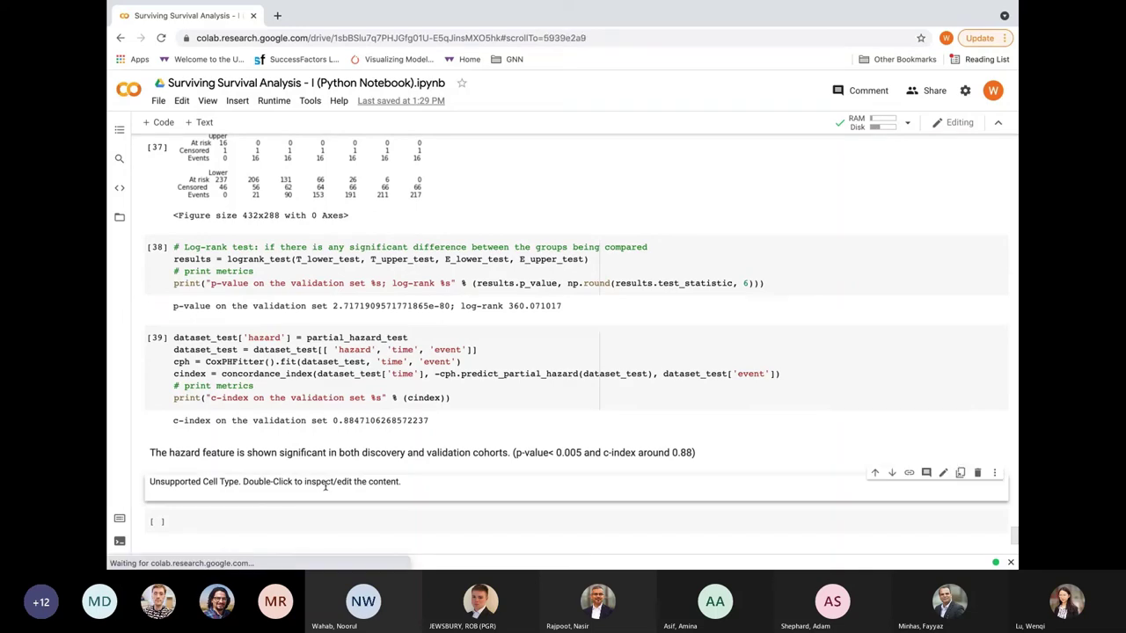
{"action": "left_click", "coordinate": [380, 448]}
{"action": "scroll", "coordinate": [380, 451], "scroll_direction": "down", "scroll_amount": 3}
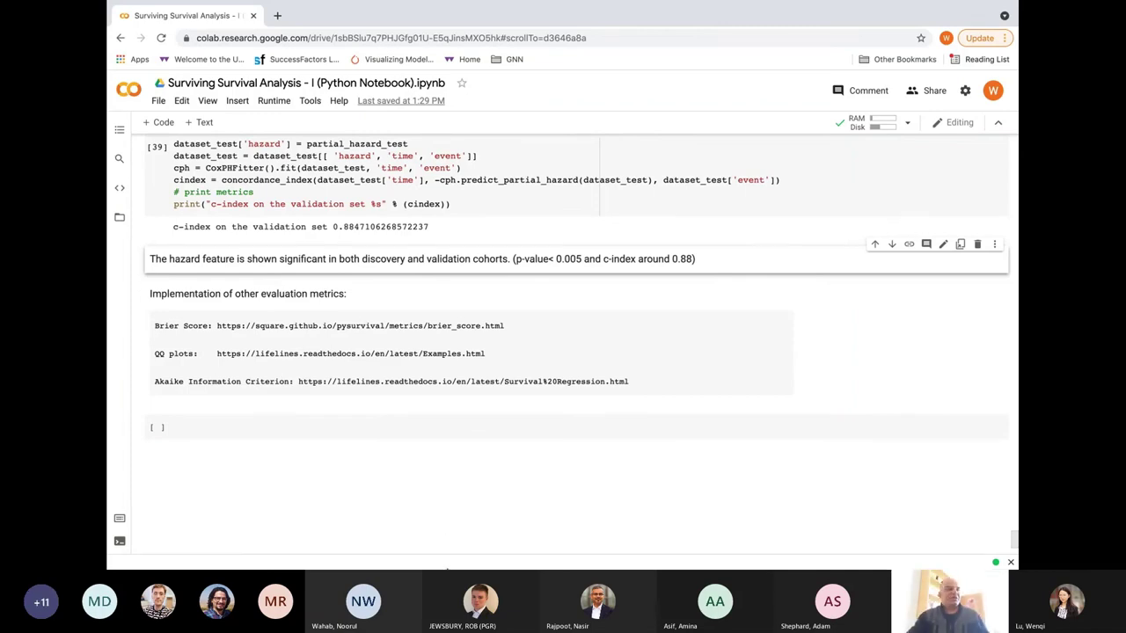
- Switch from the notebook to the Microsoft Teams meeting on the desktop and stop sharing the screen
{"action": "scroll", "coordinate": [452, 531], "scroll_direction": "left", "scroll_amount": 2}
{"action": "scroll", "coordinate": [452, 531], "scroll_direction": "down", "scroll_amount": 3}
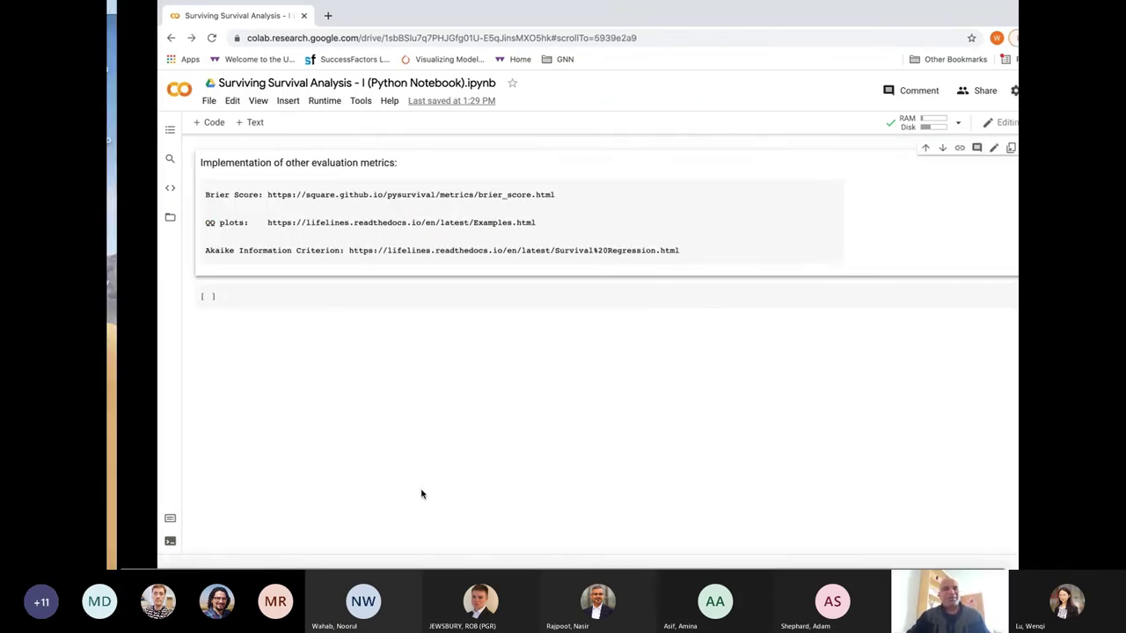
{"action": "scroll", "coordinate": [421, 494], "scroll_direction": "left", "scroll_amount": 3}
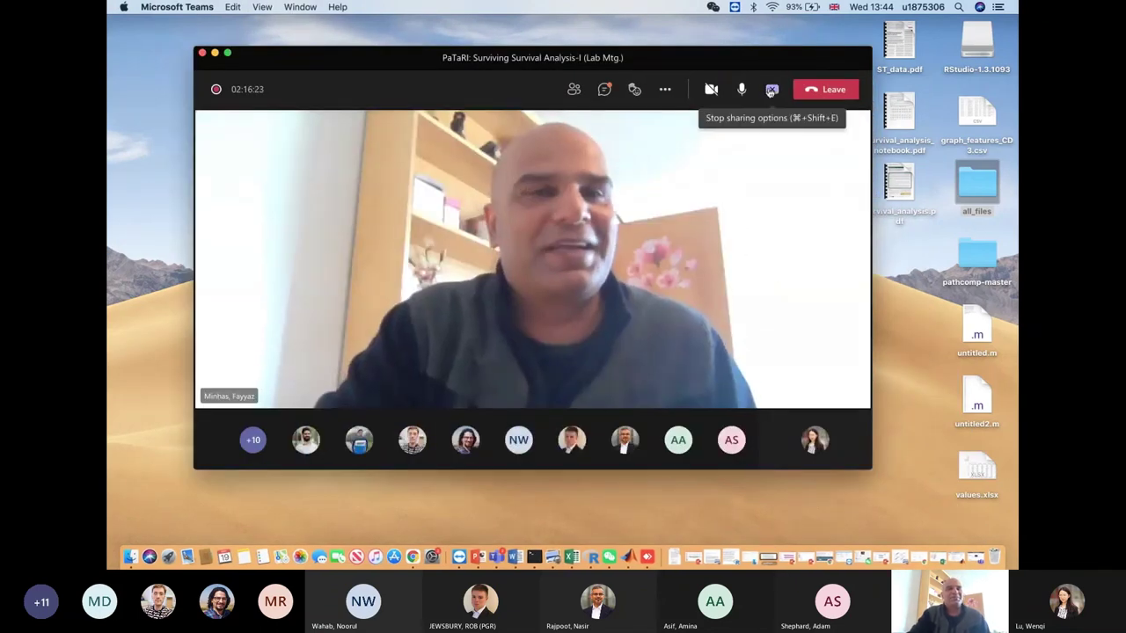
{"action": "left_click", "coordinate": [770, 89]}
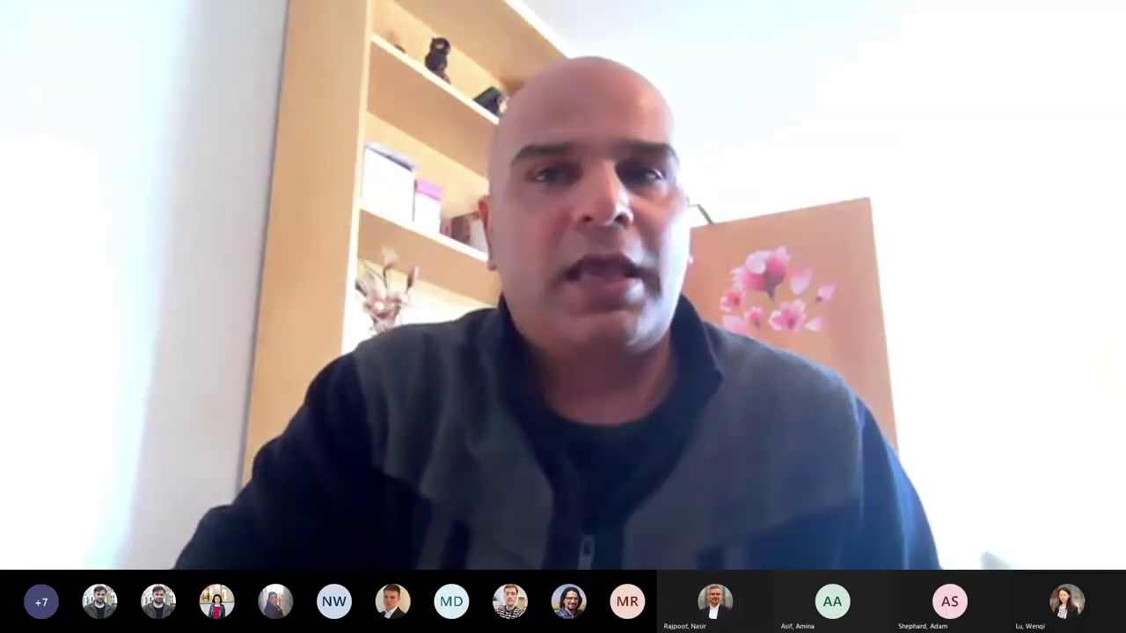